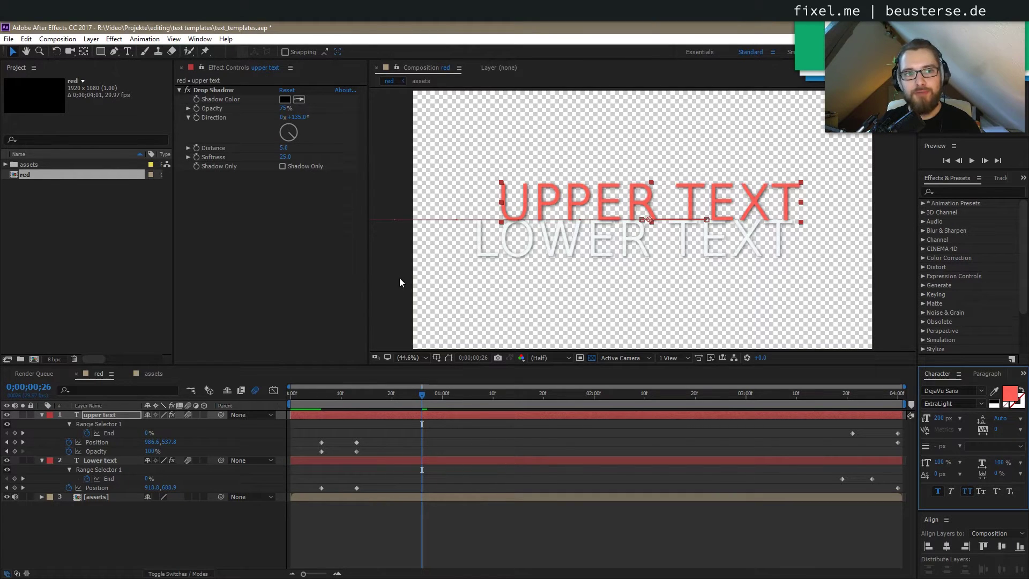
# - Switch from After Effects to the Premiere Pro text_templates project's final sequence
pyautogui.hotkey('alt', 'Tab')
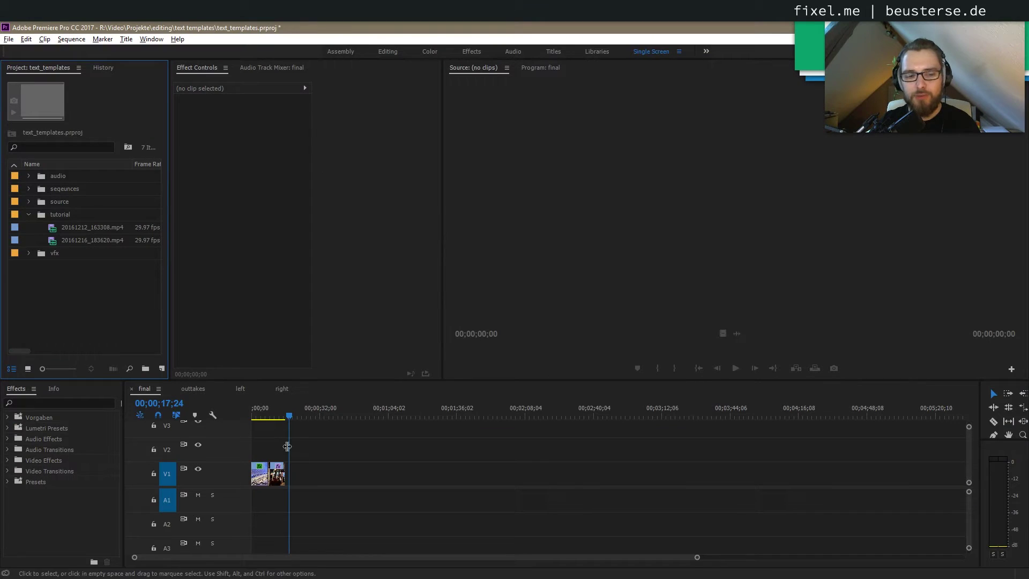
# - Scrub the final sequence from the start to preview the arched hall and blue-tree shop clips
pyautogui.click(266, 418)
pyautogui.press('Home')
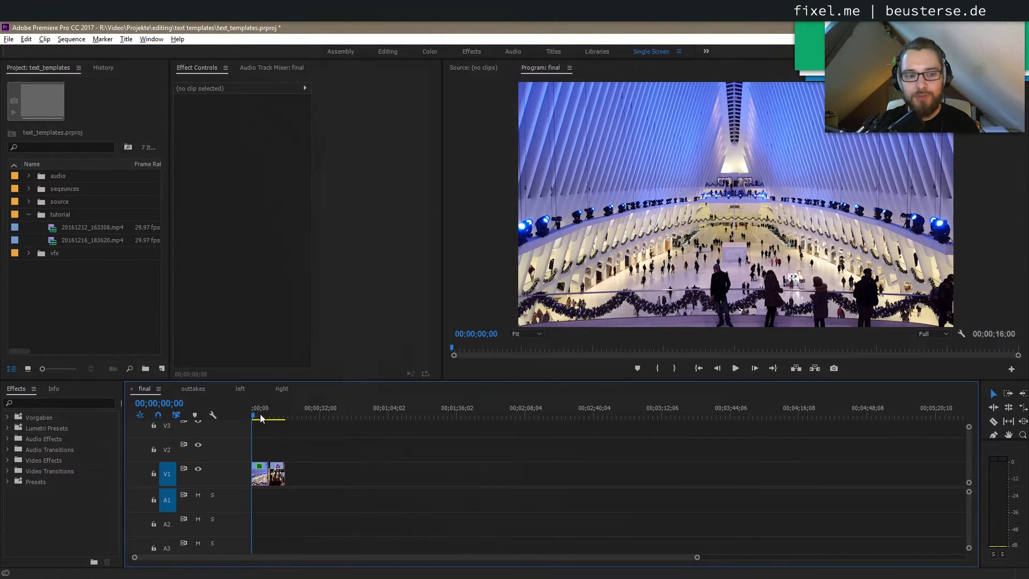
pyautogui.click(255, 416)
pyautogui.moveTo(255, 416); pyautogui.dragTo(279, 435)
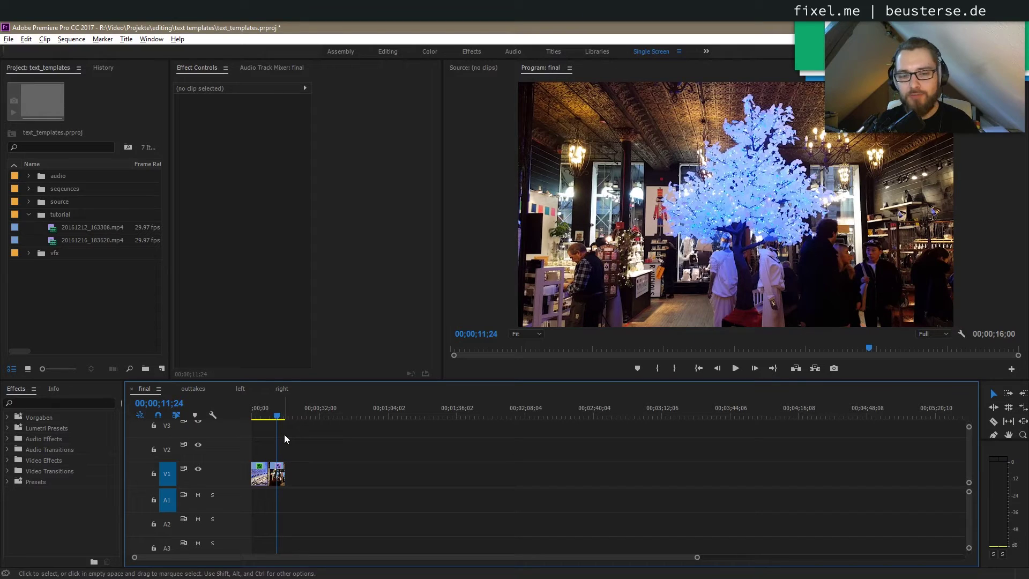
pyautogui.moveTo(278, 417); pyautogui.dragTo(267, 417)
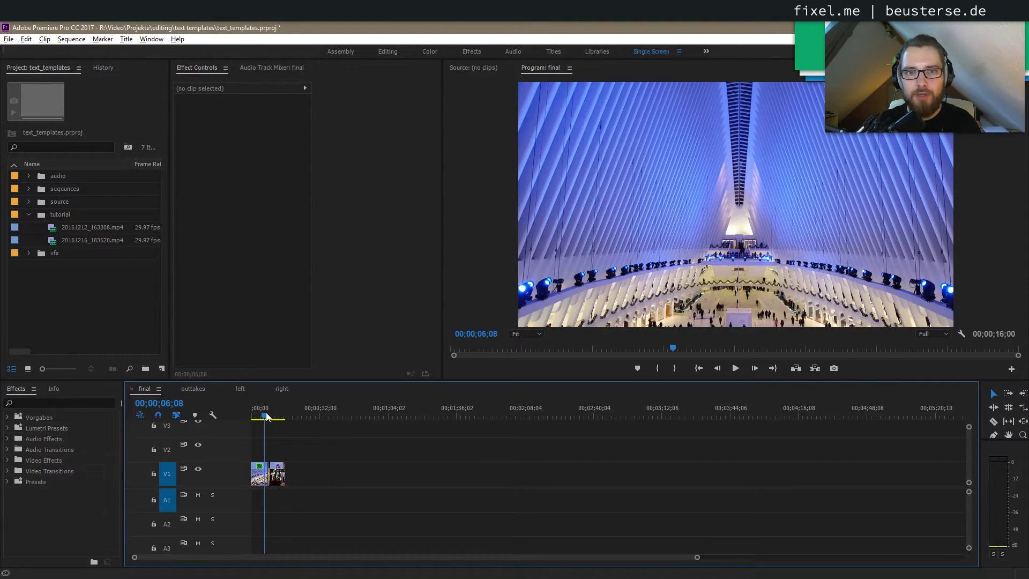
pyautogui.moveTo(267, 417); pyautogui.dragTo(248, 423)
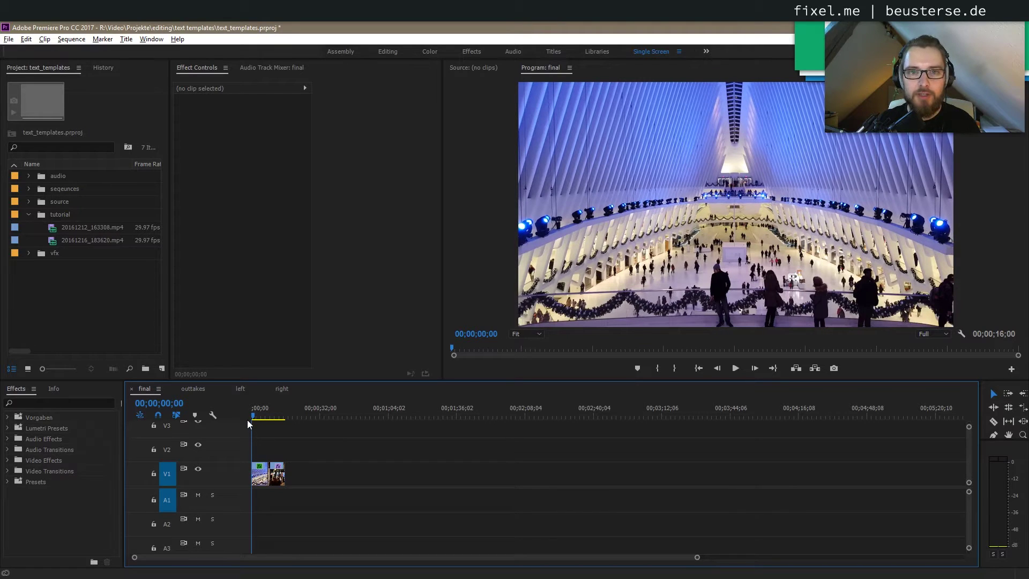
pyautogui.moveTo(248, 423); pyautogui.dragTo(275, 436)
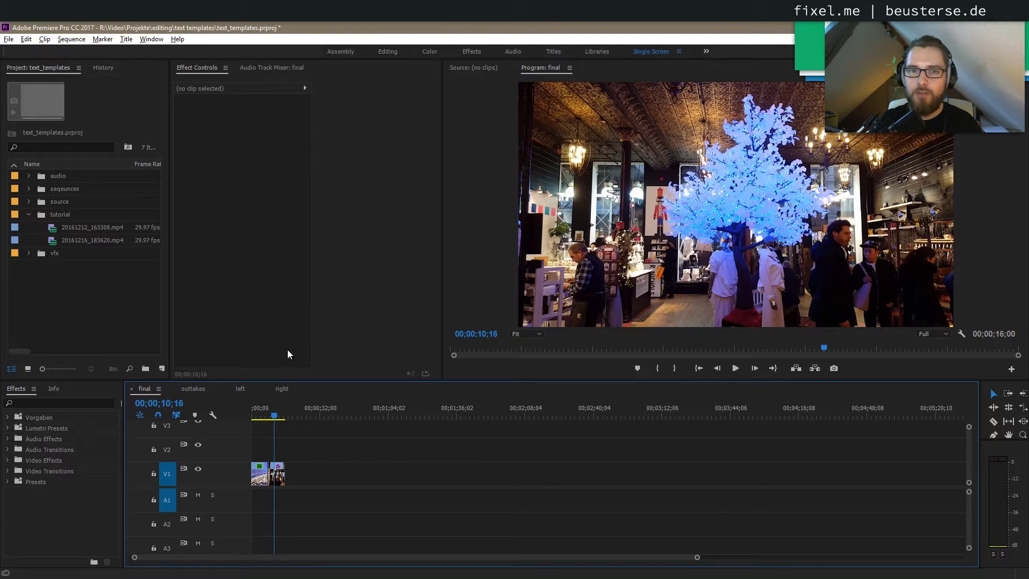
# - Return to After Effects' red comp and scrub to watch UPPER TEXT and LOWER TEXT animate
pyautogui.moveTo(303, 20)
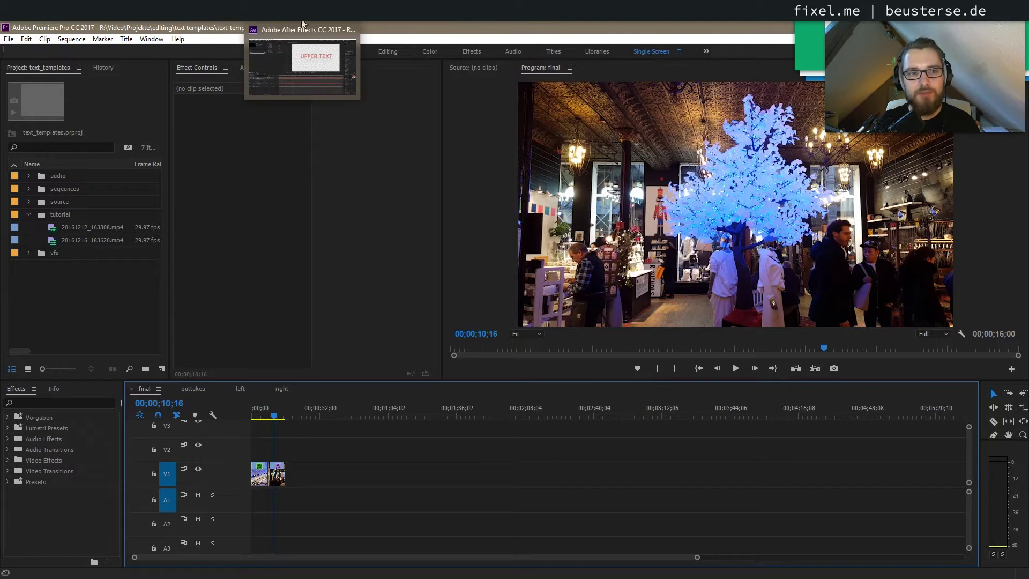
pyautogui.click(309, 48)
pyautogui.click(310, 51)
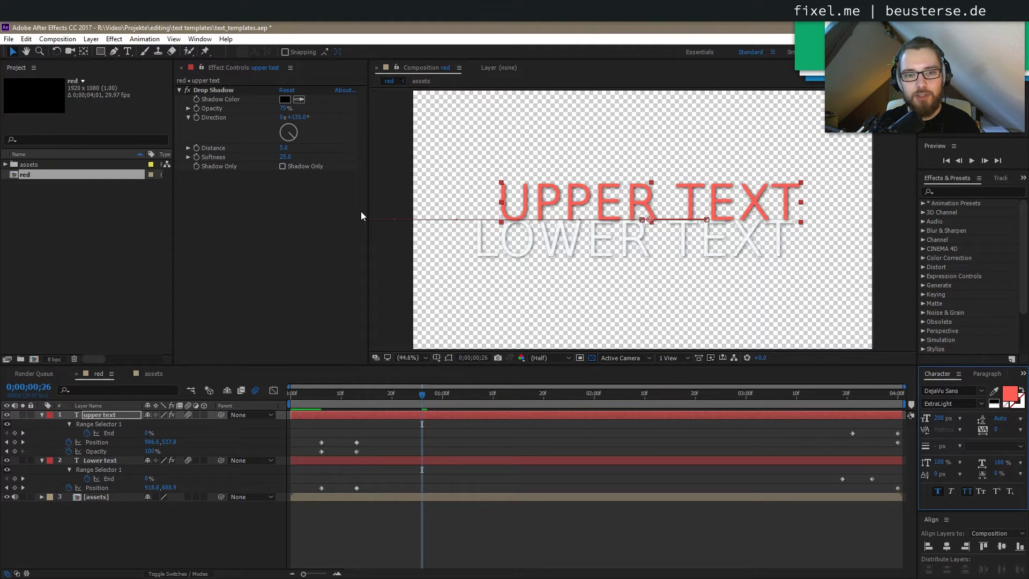
pyautogui.click(321, 395)
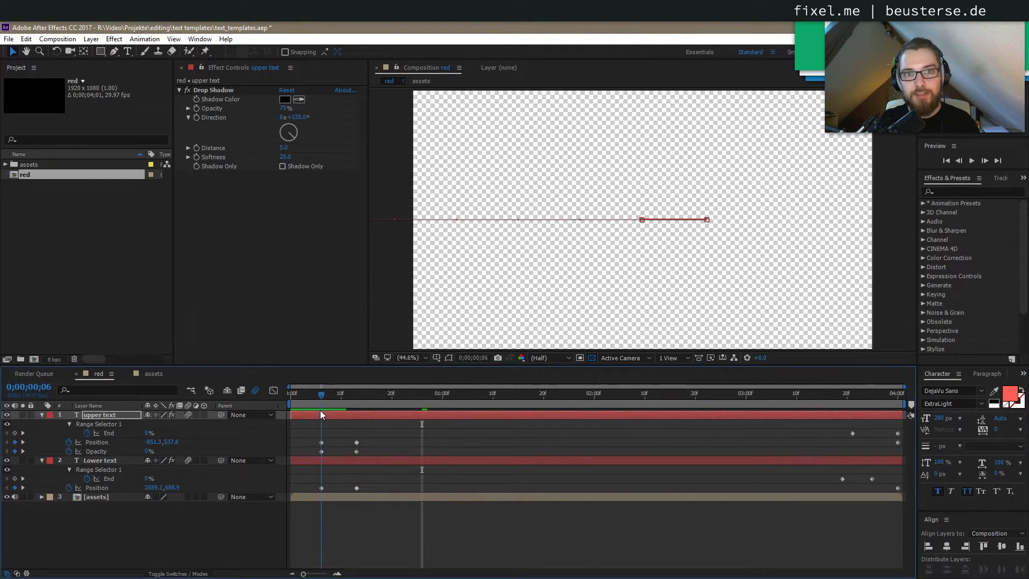
pyautogui.moveTo(320, 411)
pyautogui.mouseDown()
pyautogui.moveTo(484, 419)
pyautogui.moveTo(895, 471)
pyautogui.moveTo(879, 472)
pyautogui.mouseUp()
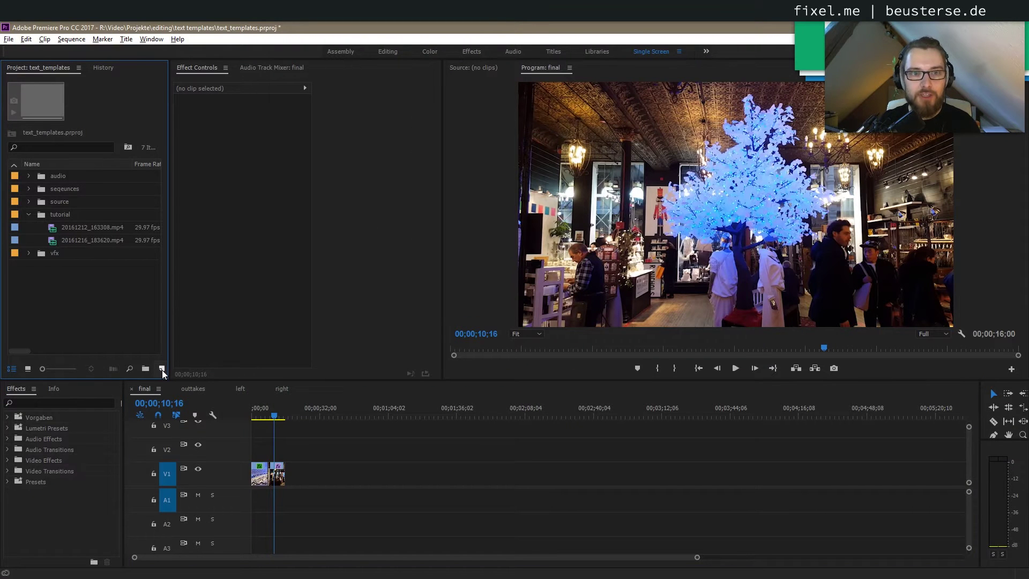
pyautogui.click(162, 368)
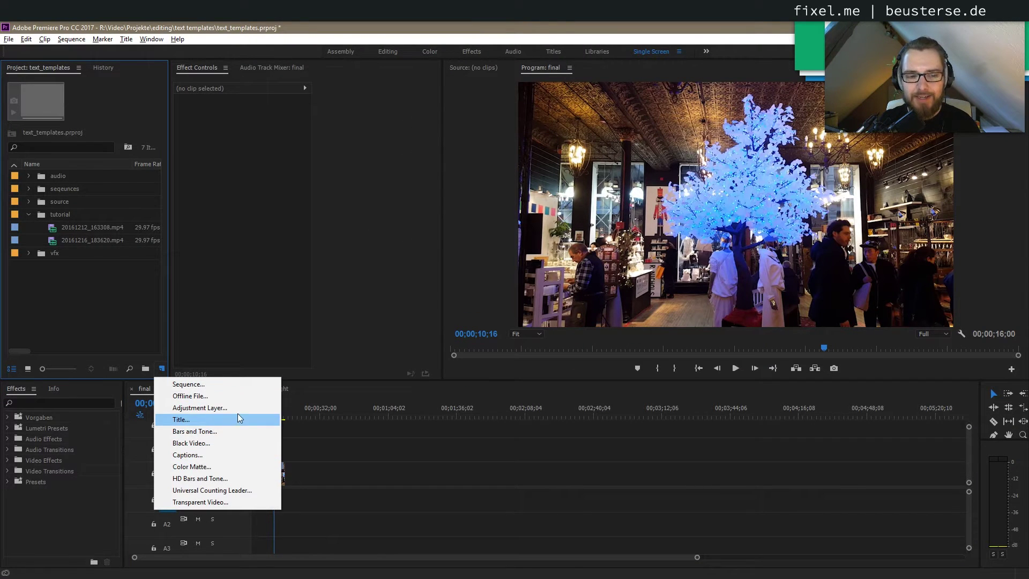
pyautogui.click(362, 397)
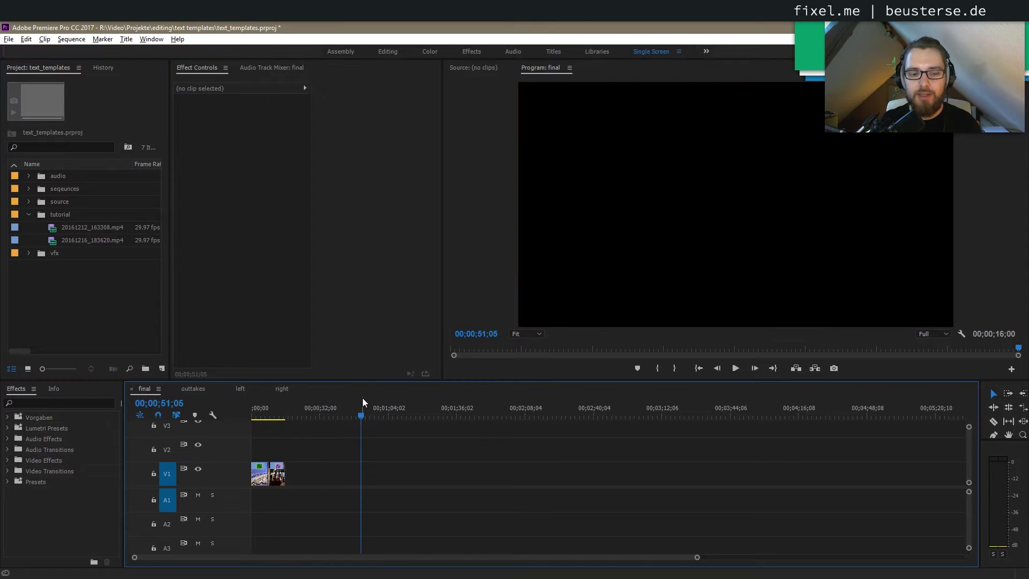
pyautogui.click(277, 412)
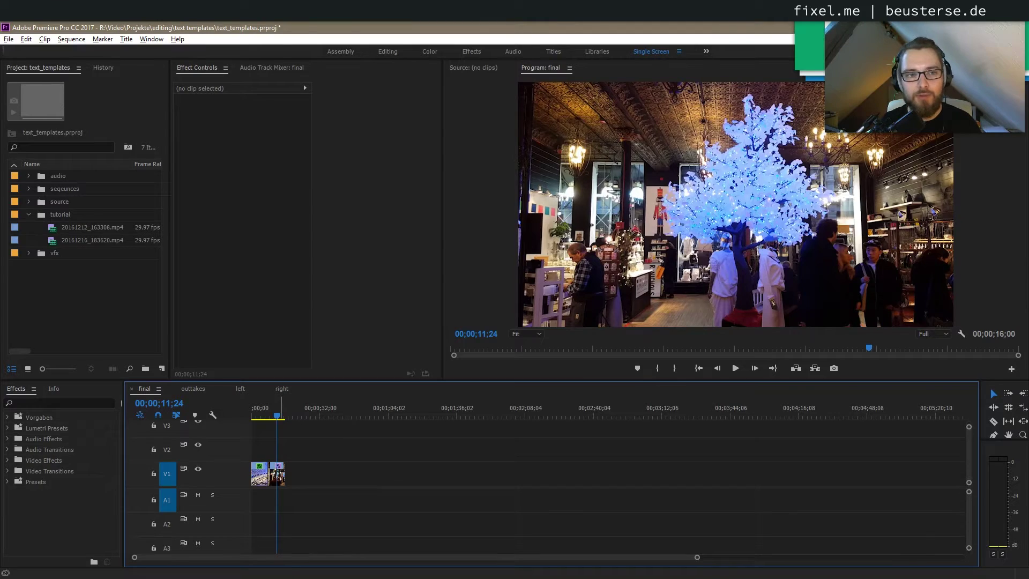
pyautogui.hotkey('alt', 'Tab')
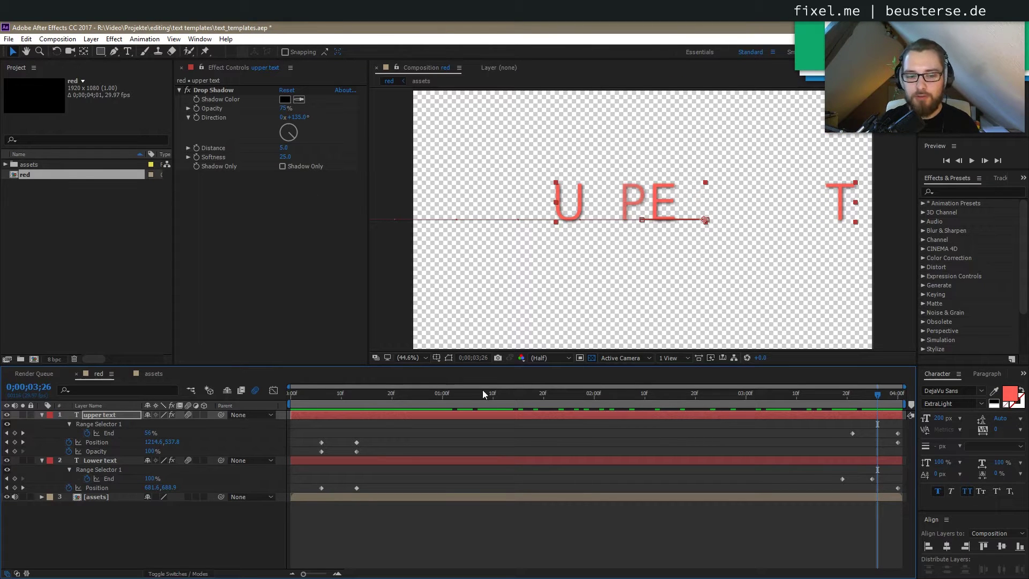
# - Go to about 0;00;01;11, where both text lines show, and open the Composition menu
pyautogui.click(499, 393)
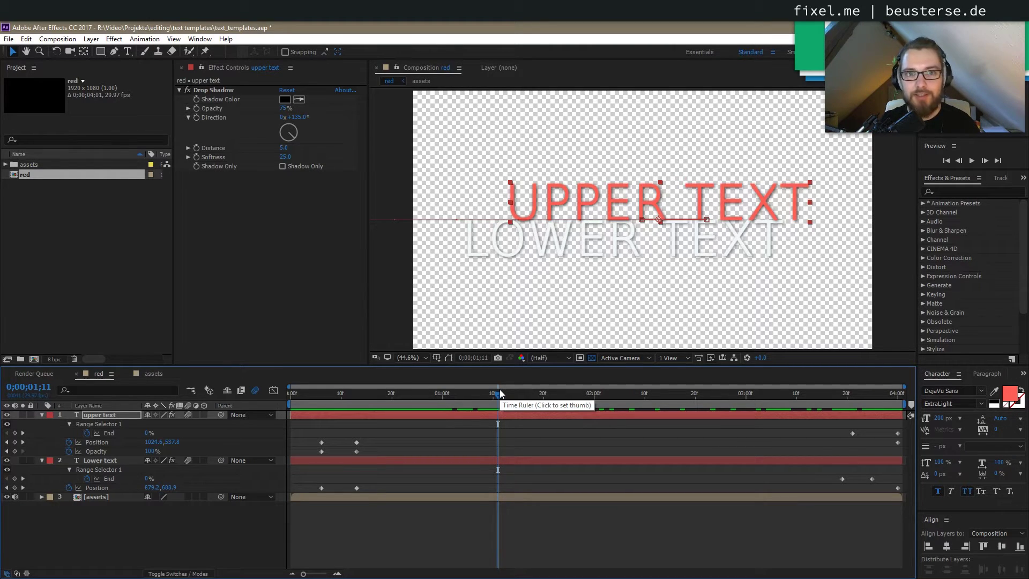
pyautogui.click(64, 42)
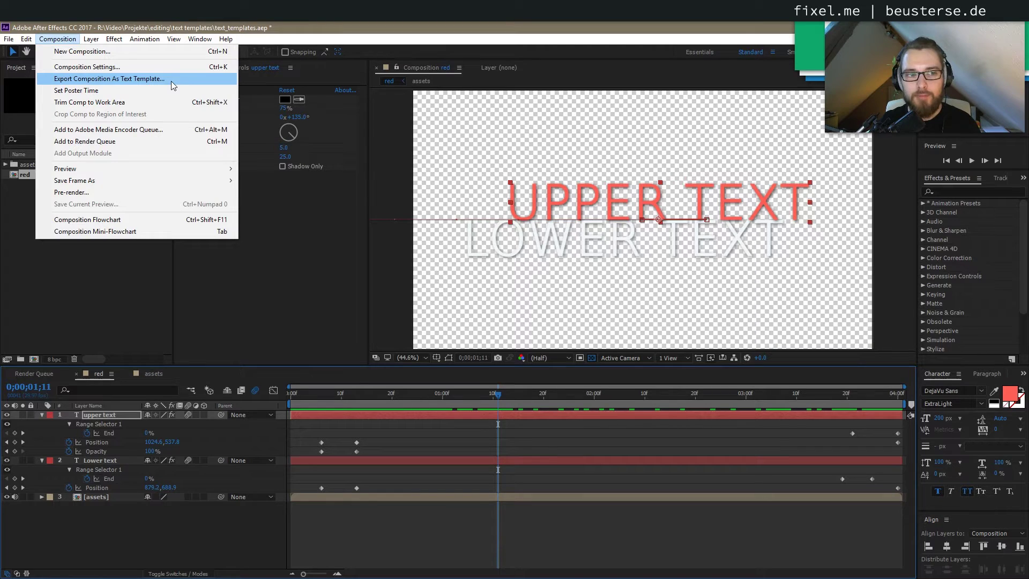
# - Save the project and export the red comp as text template red.aecap
pyautogui.moveTo(8, 42)
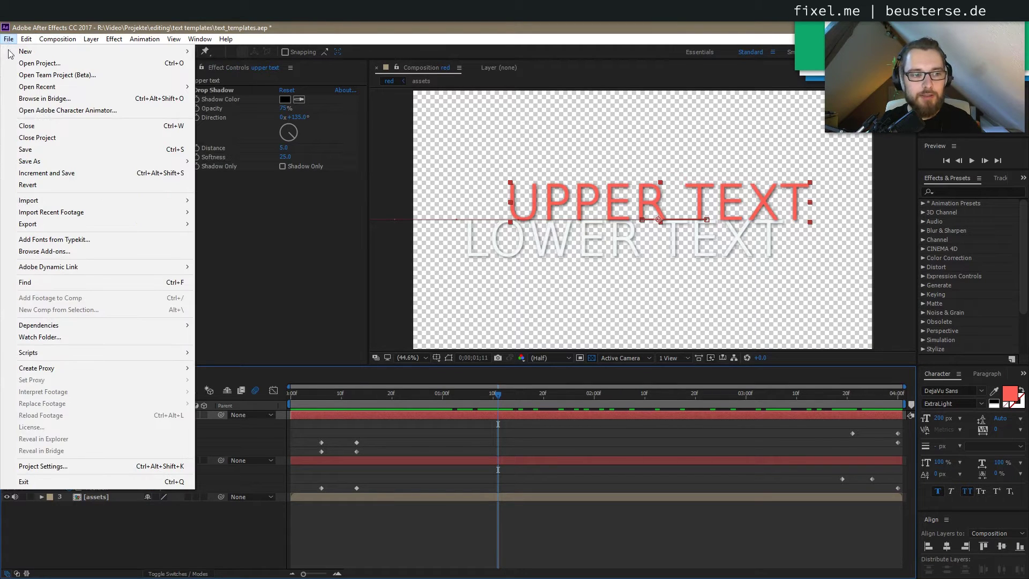
pyautogui.moveTo(119, 223)
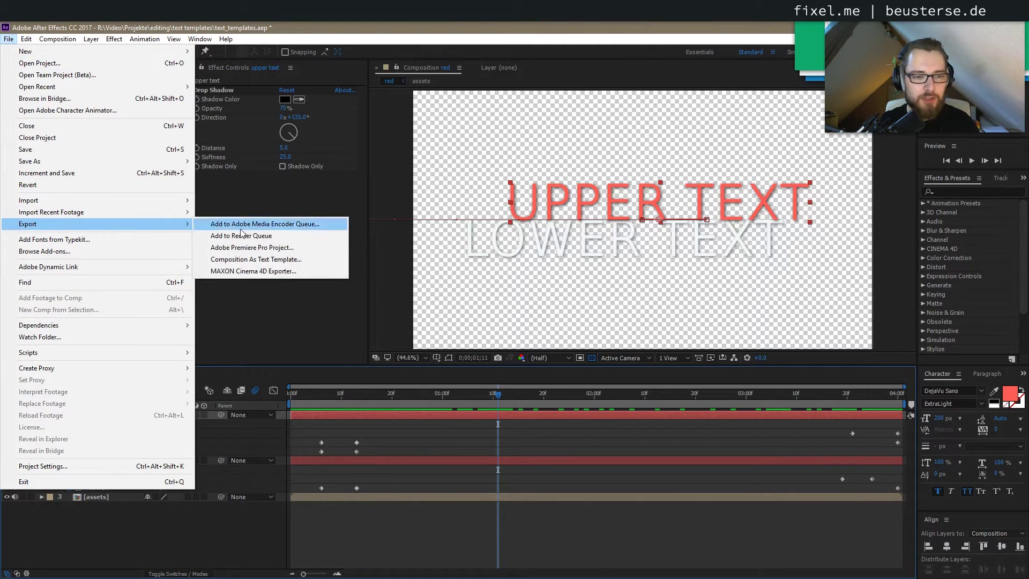
pyautogui.click(301, 263)
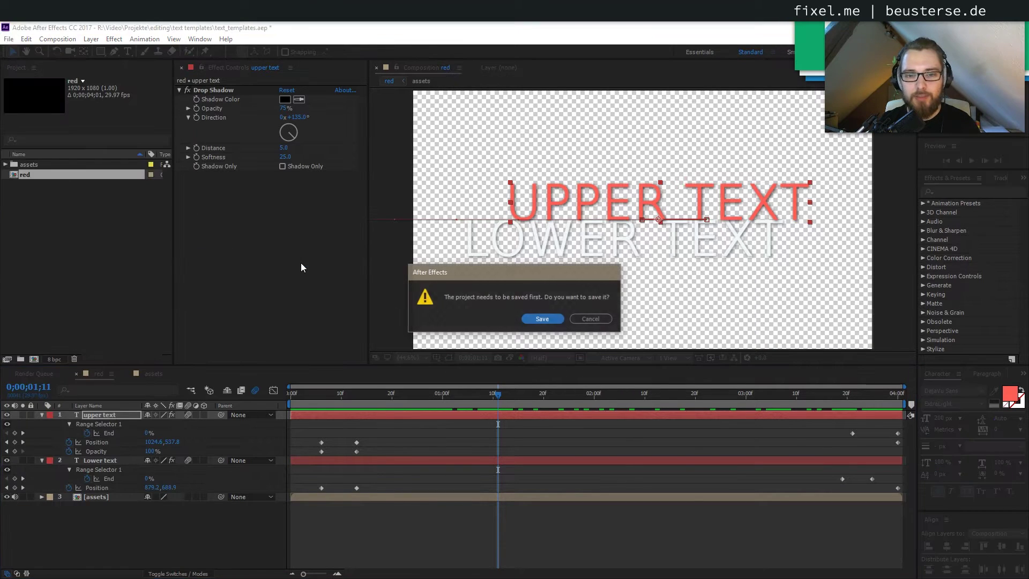
pyautogui.click(546, 318)
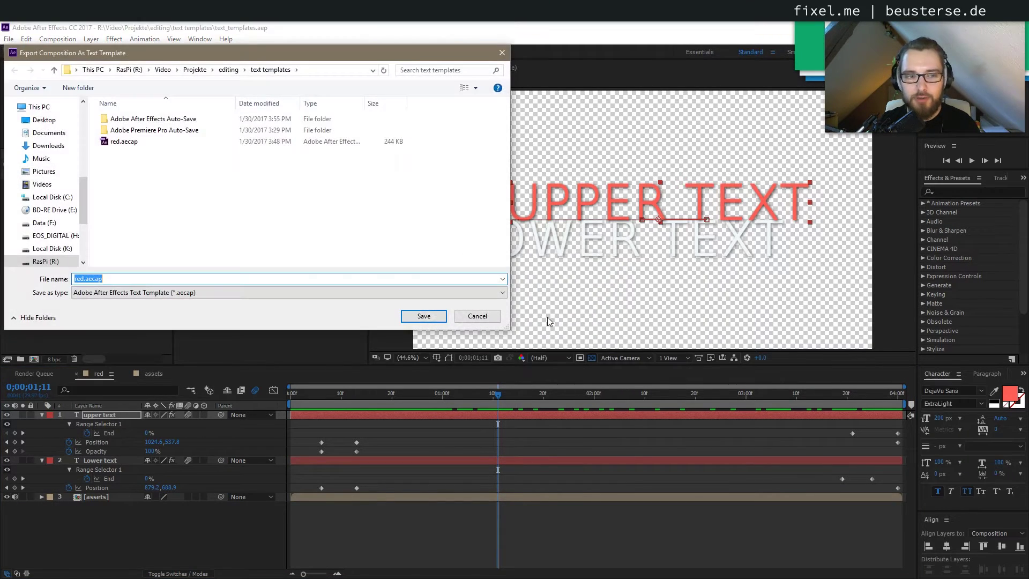
pyautogui.click(316, 293)
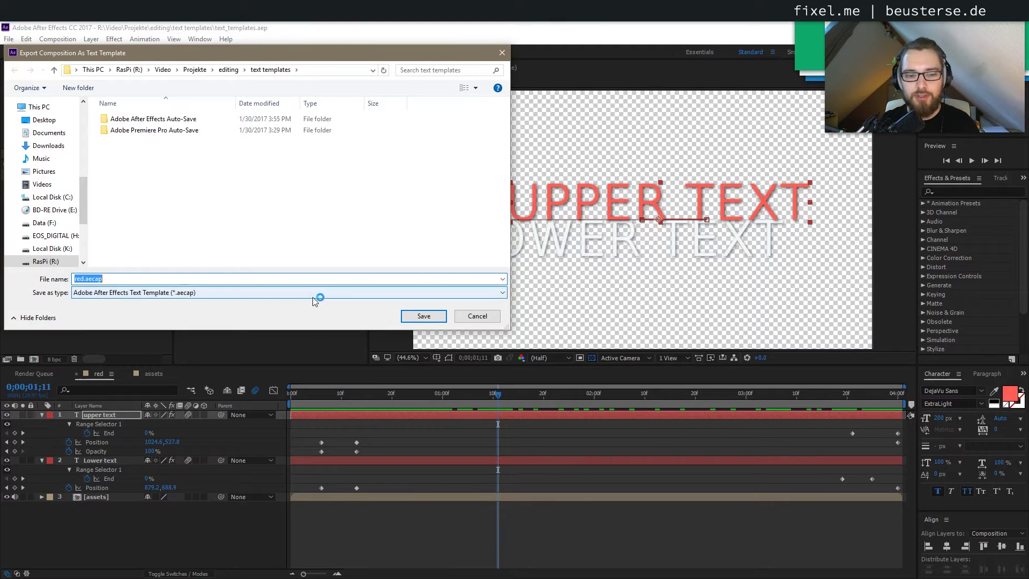
pyautogui.click(411, 318)
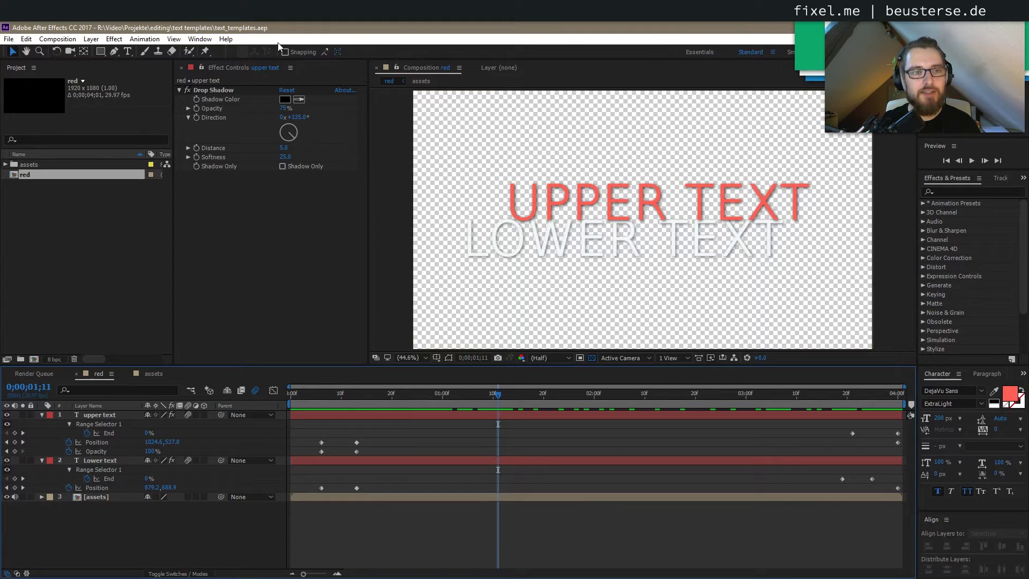
pyautogui.click(272, 21)
# - Drag red.aecap from the text templates folder into Premiere's Project panel
pyautogui.hotkey('alt', 'Tab')
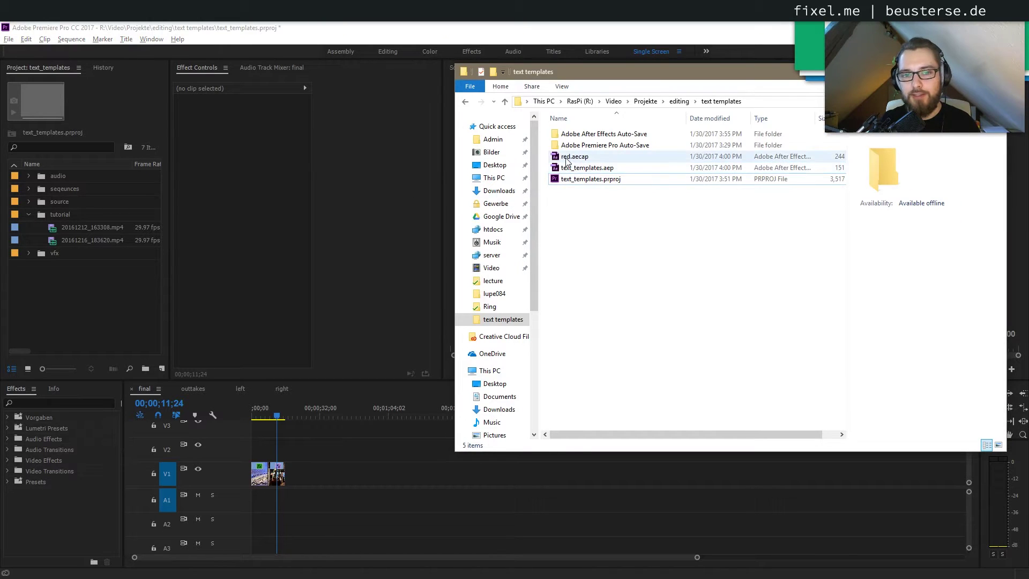
pyautogui.click(567, 157)
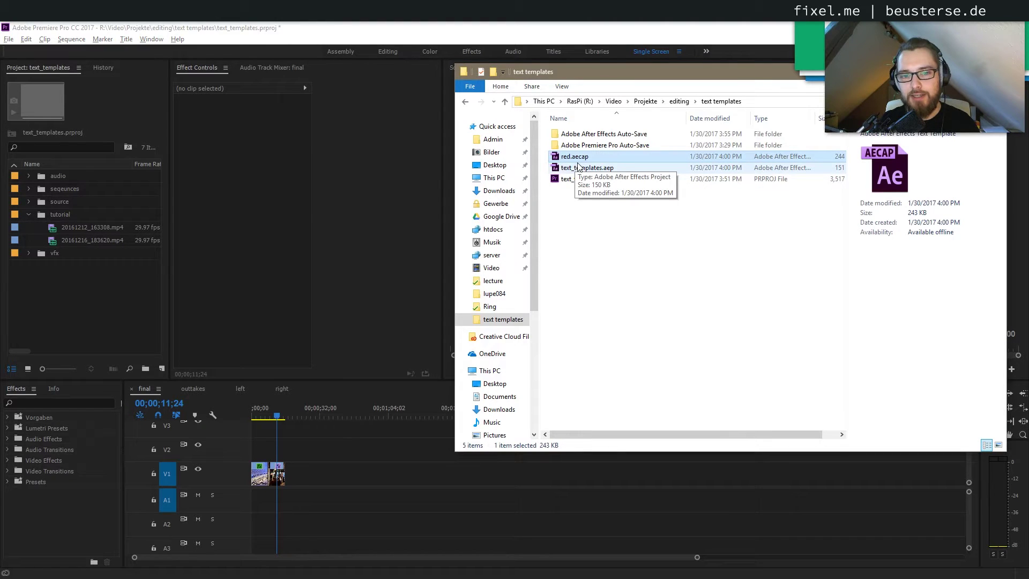
pyautogui.moveTo(574, 157)
pyautogui.mouseDown()
pyautogui.moveTo(537, 181)
pyautogui.moveTo(62, 214)
pyautogui.mouseUp()
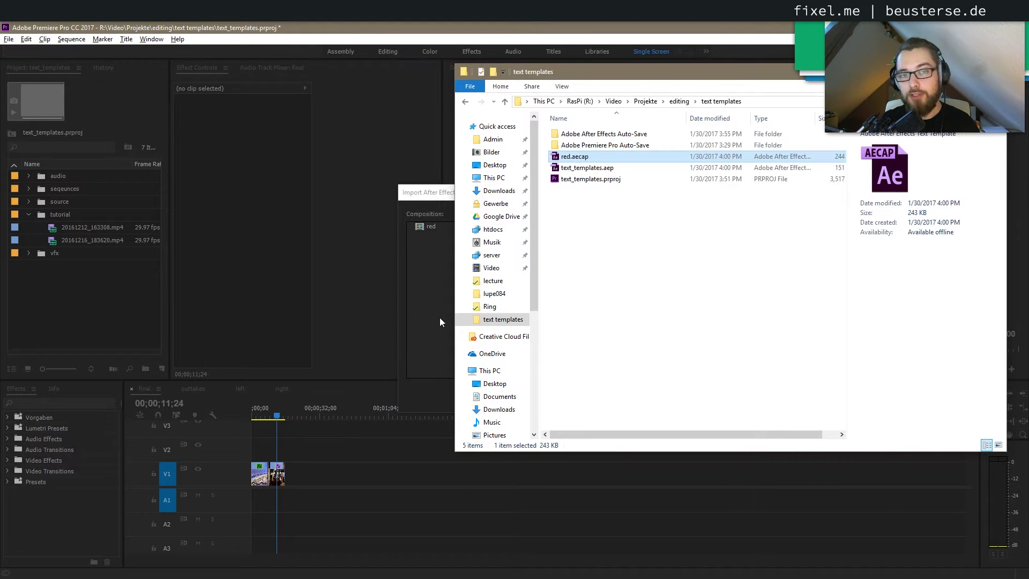
# - Choose the 'red' composition in the Import After Effects Composition dialog and import it
pyautogui.click(439, 318)
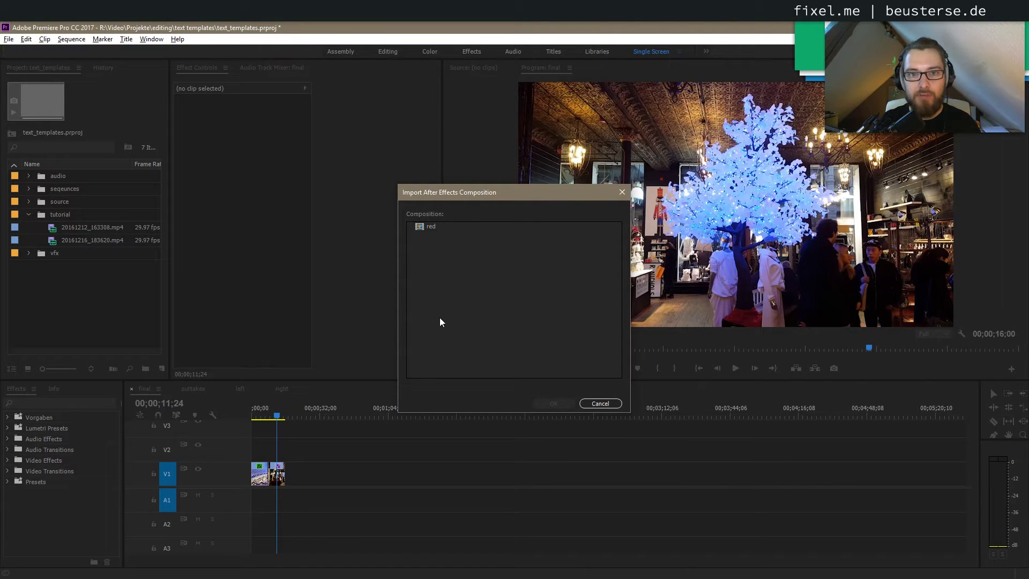
pyautogui.click(423, 230)
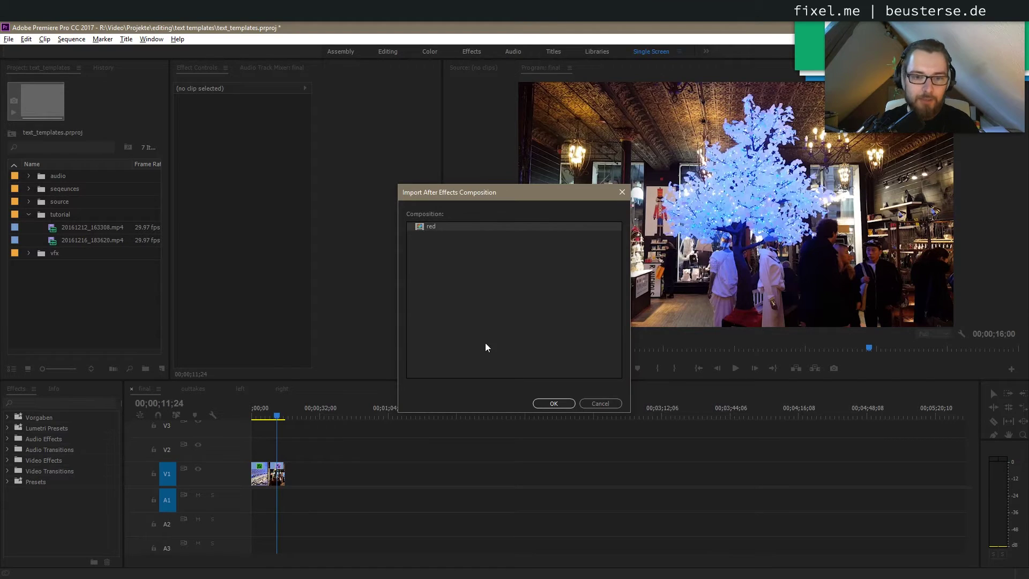
pyautogui.click(540, 403)
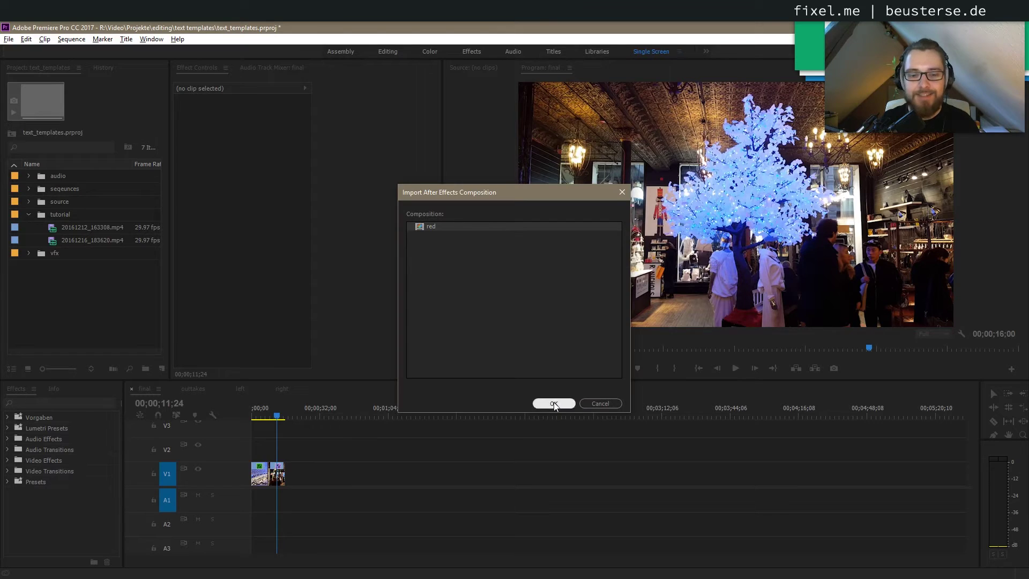
pyautogui.click(549, 402)
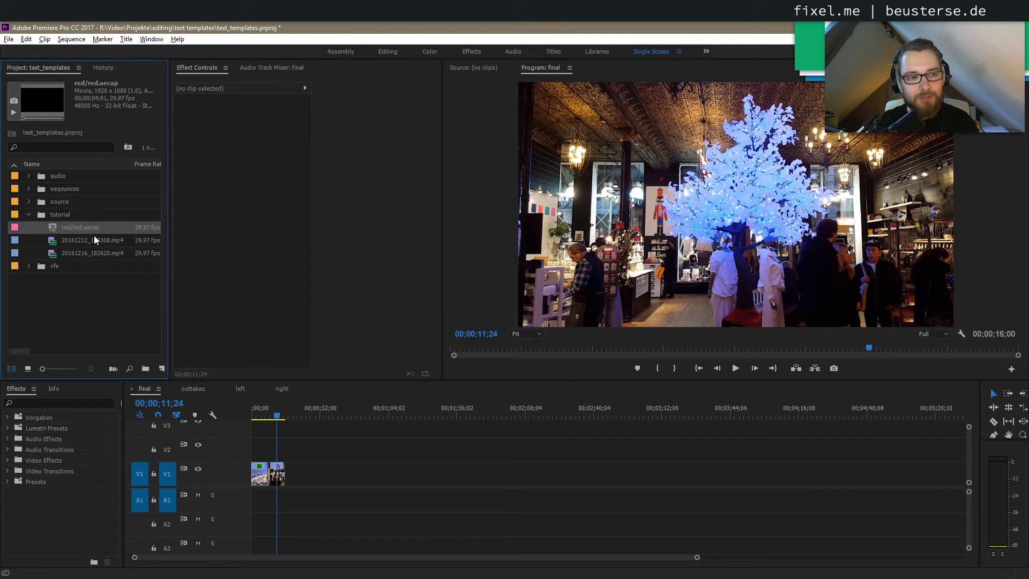
# - Drop red/red.aecap onto V2 and A2 at the sequence start and scrub to 00;00;02;00
pyautogui.moveTo(54, 230)
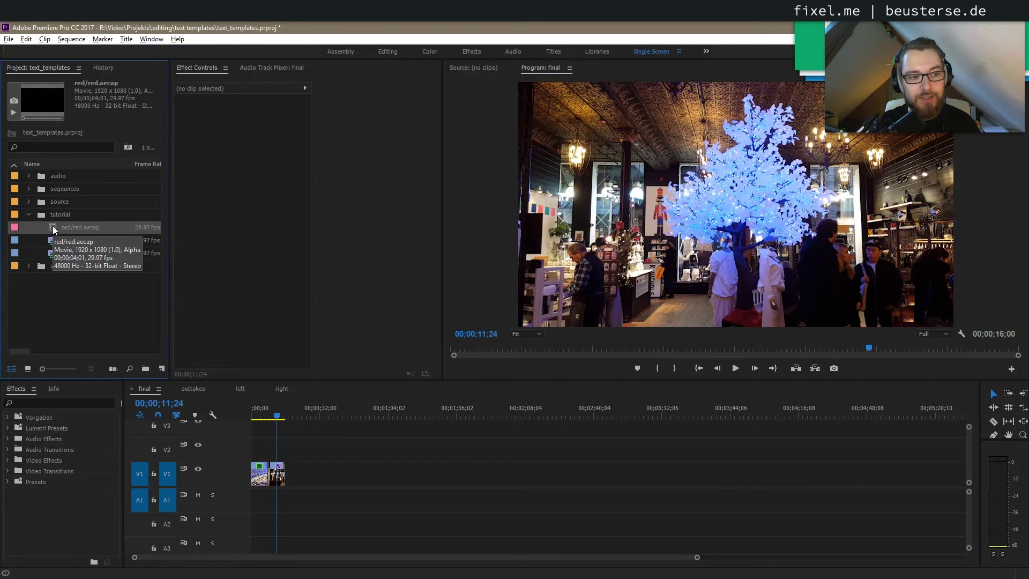
pyautogui.moveTo(53, 229)
pyautogui.mouseDown()
pyautogui.moveTo(260, 457)
pyautogui.moveTo(248, 457)
pyautogui.mouseUp()
pyautogui.click(257, 414)
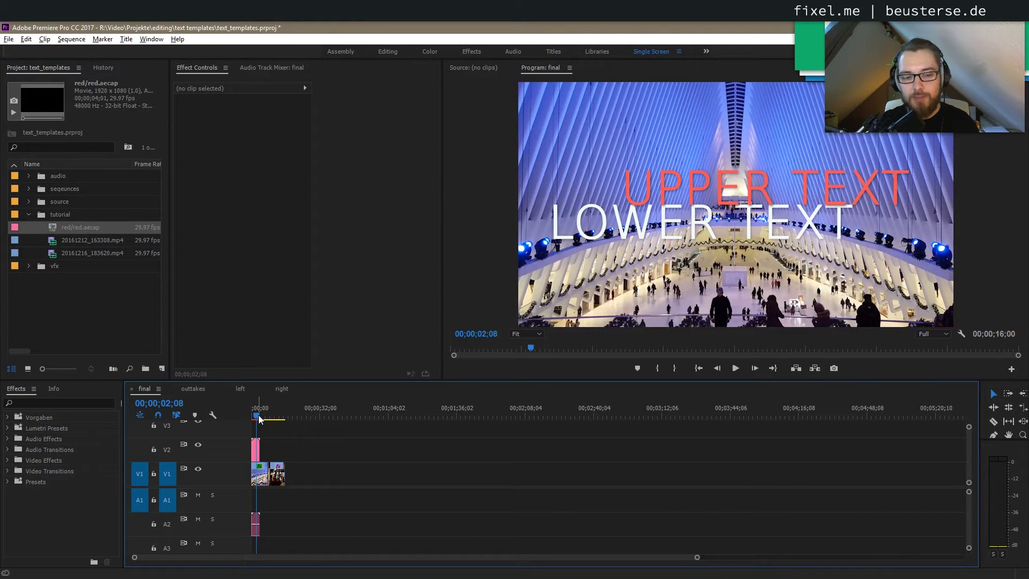
pyautogui.moveTo(259, 415); pyautogui.dragTo(258, 429)
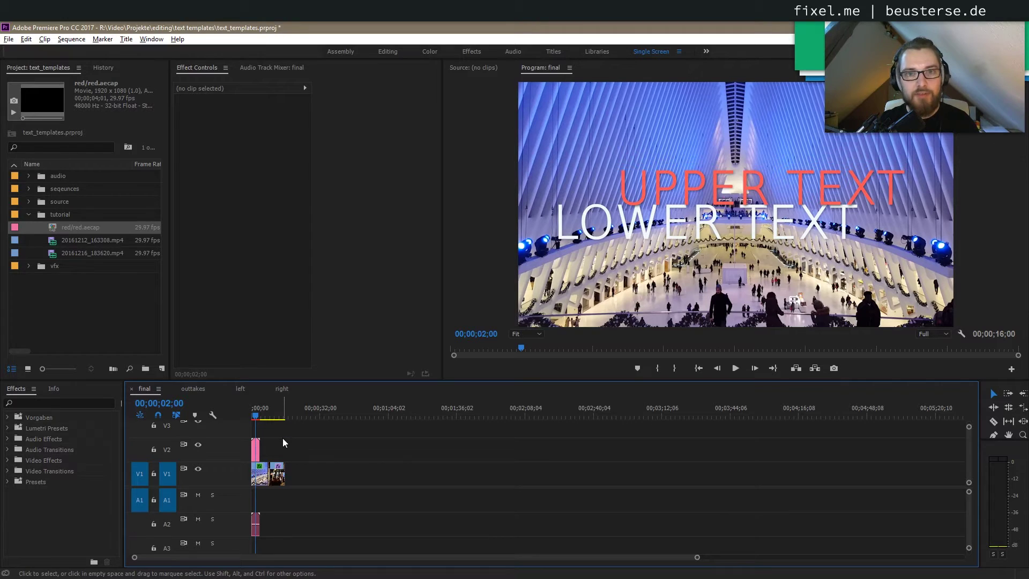
pyautogui.click(254, 449)
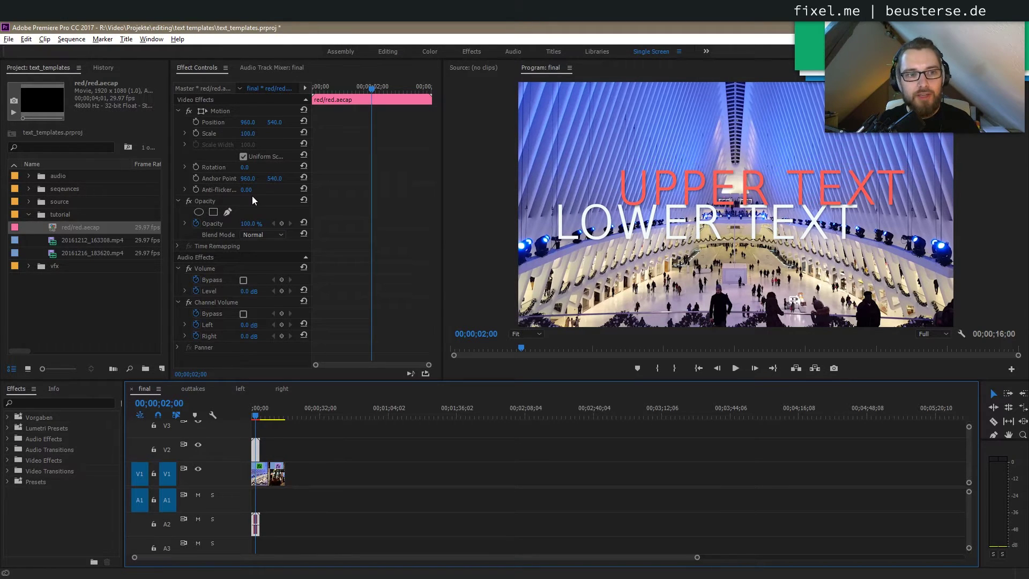
# - In Master Effect Controls, set the upper text to 'Oculus' and lower text to 'new york'
pyautogui.click(214, 88)
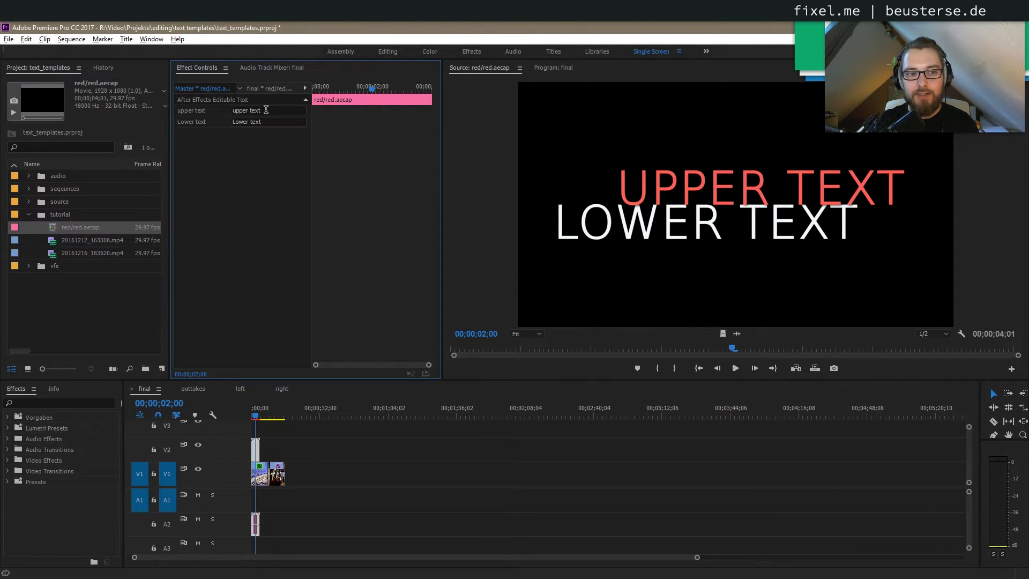
pyautogui.click(266, 109)
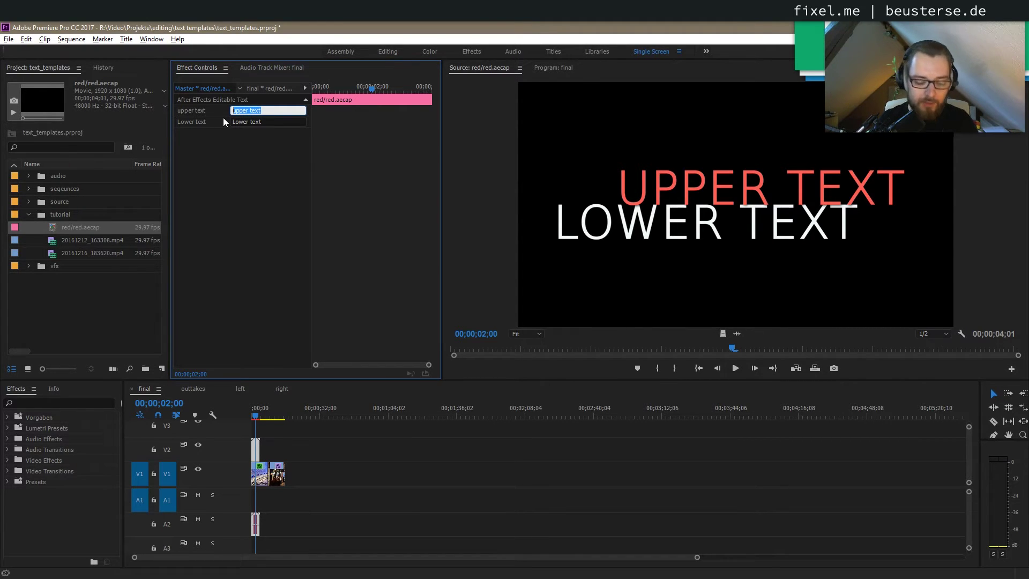
pyautogui.write('Oculus')
pyautogui.press('Return')
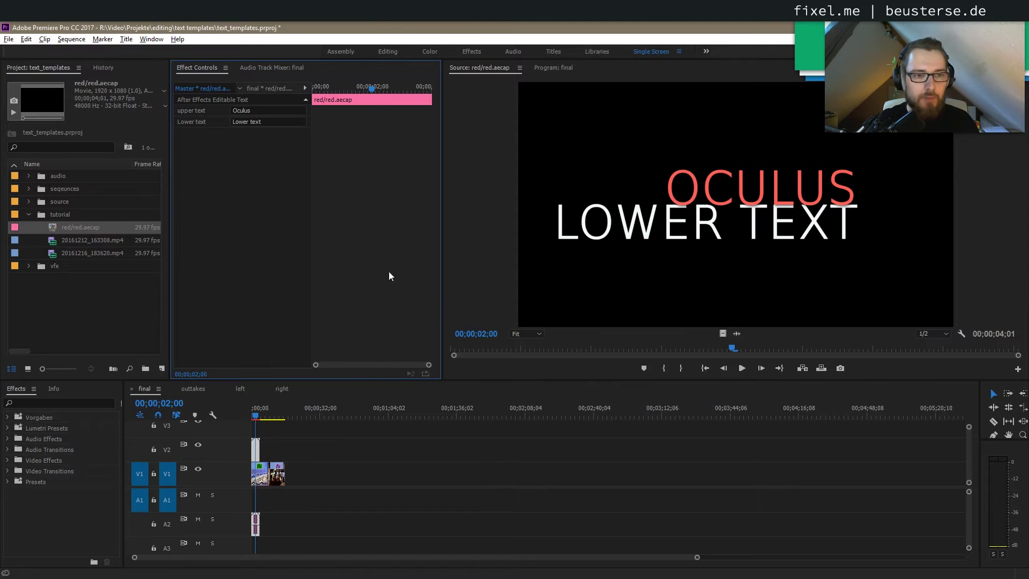
pyautogui.click(266, 121)
pyautogui.write('new york')
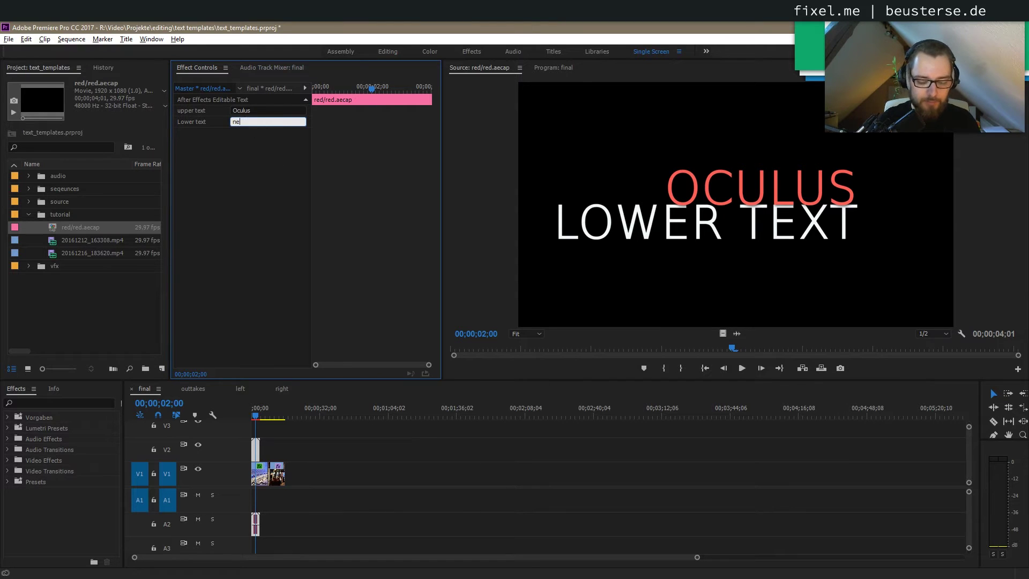
pyautogui.press('Return')
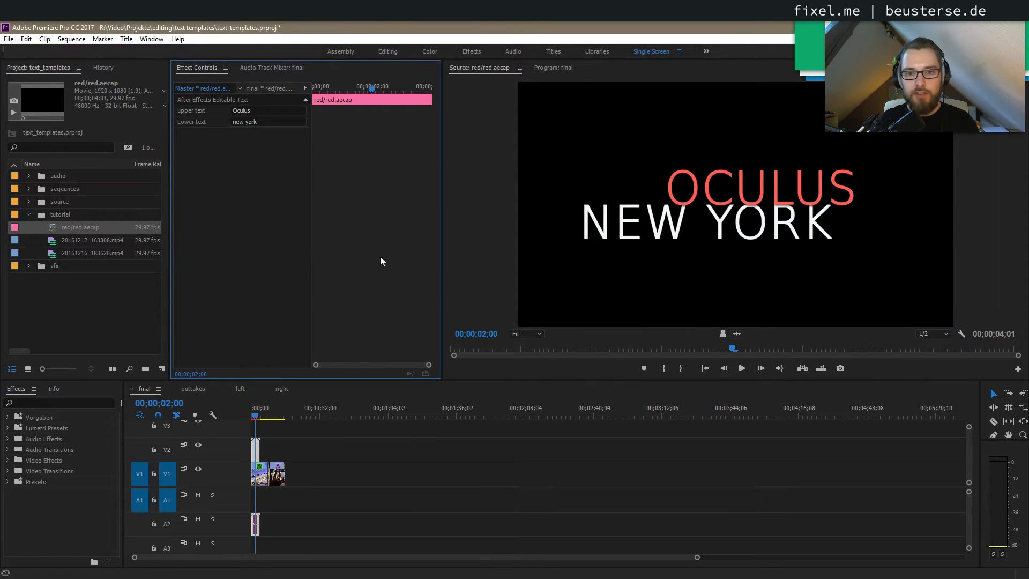
pyautogui.click(555, 69)
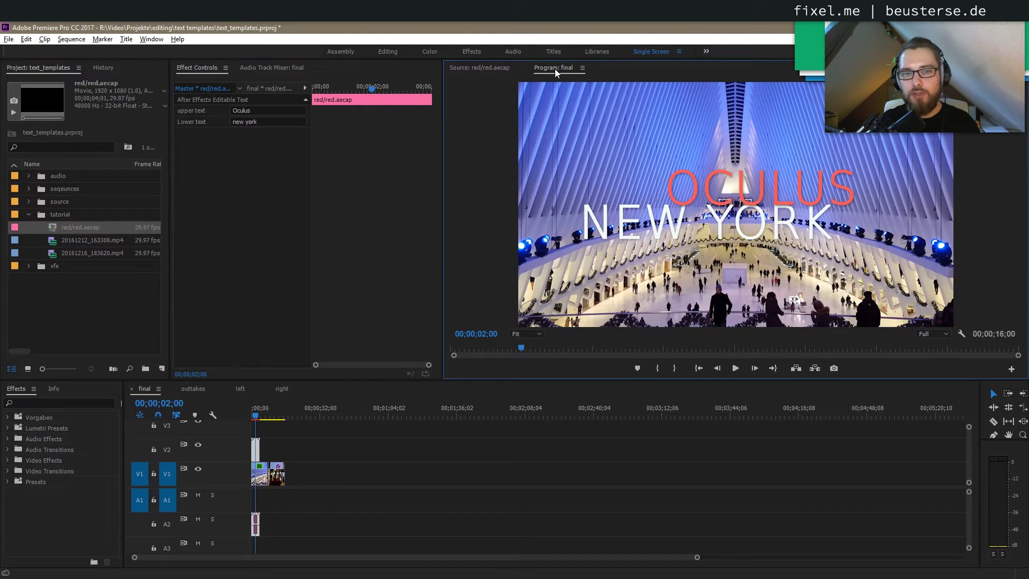
# - Play the OCULUS NEW YORK title from the start, jump to 00;00;08;00, and add another red.aecap to V2/A2
pyautogui.click(252, 413)
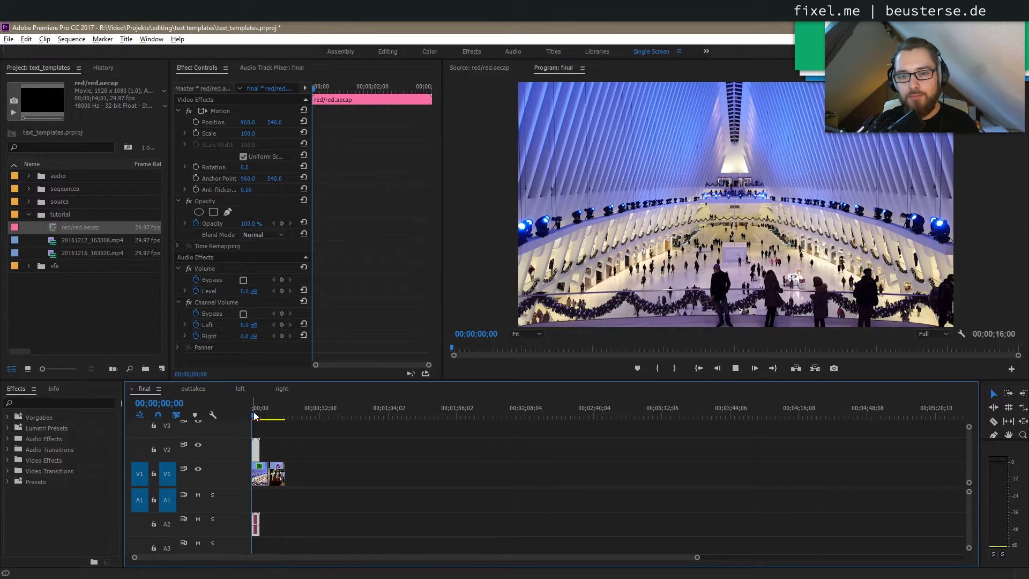
pyautogui.press('space')
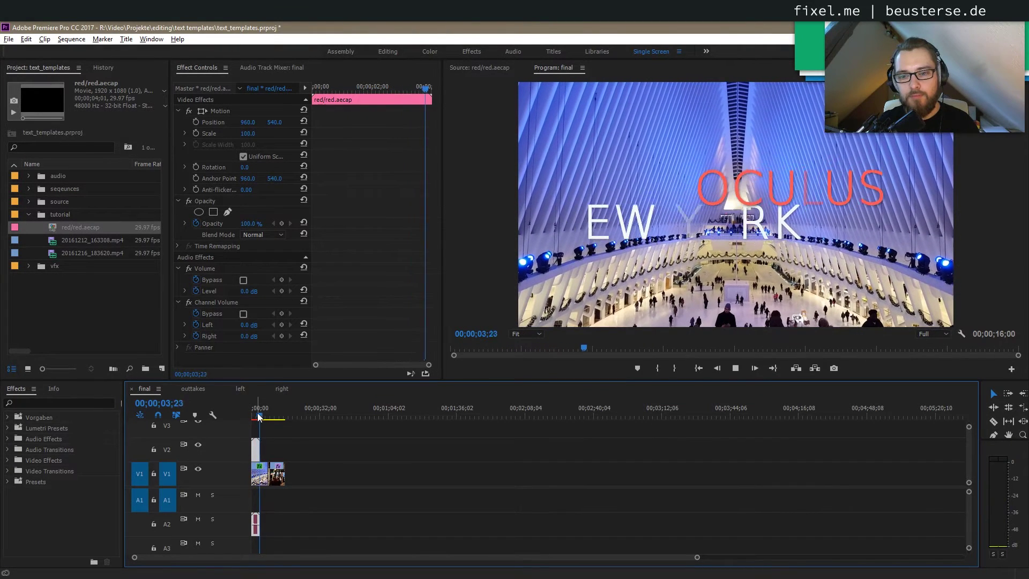
pyautogui.press('space')
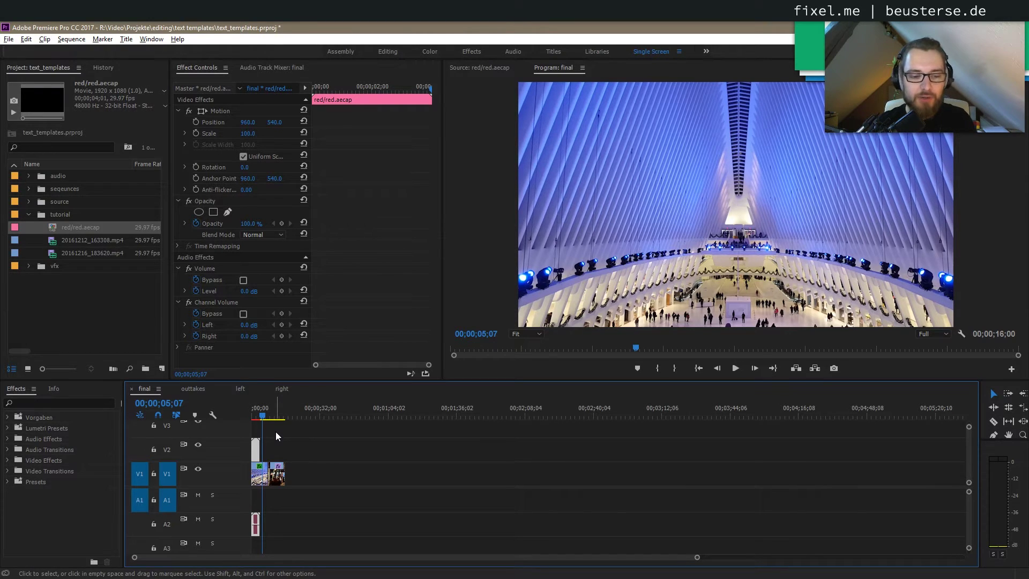
pyautogui.press('Down')
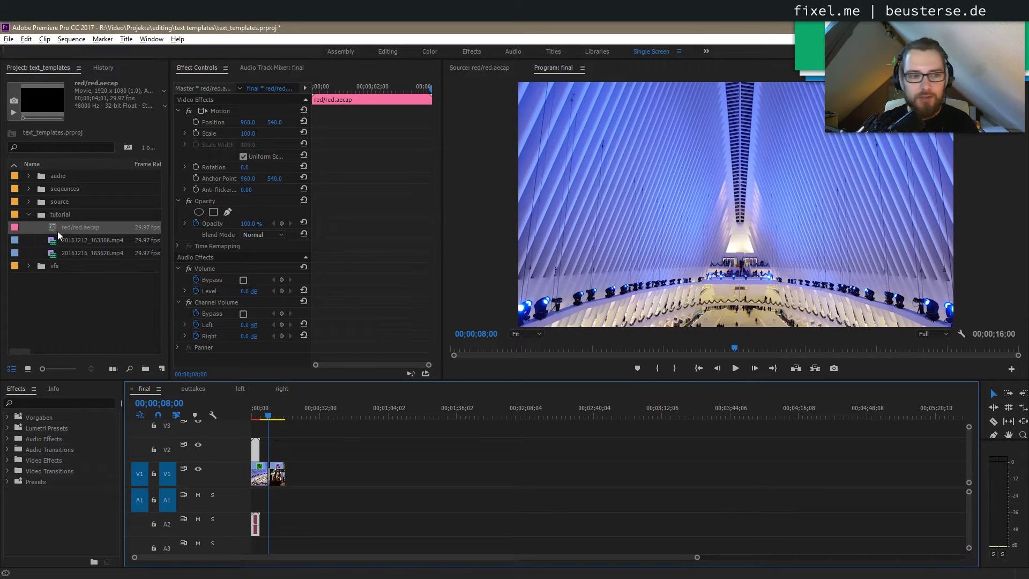
pyautogui.moveTo(59, 226); pyautogui.dragTo(272, 449)
# - Add a second title copy on V2 and change its upper text to 'Oculus 1'
pyautogui.click(271, 416)
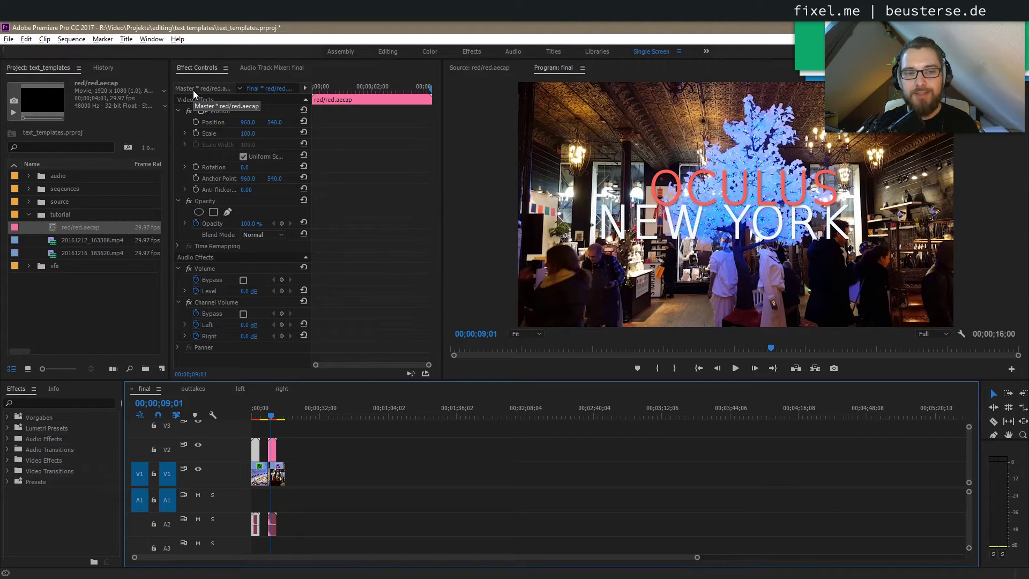
pyautogui.click(272, 453)
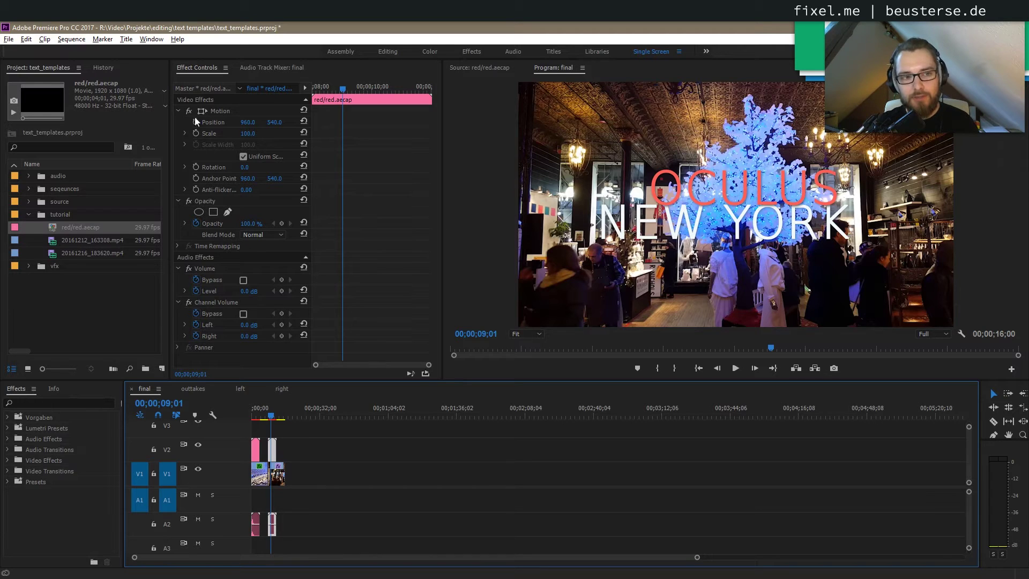
pyautogui.click(202, 89)
pyautogui.click(274, 111)
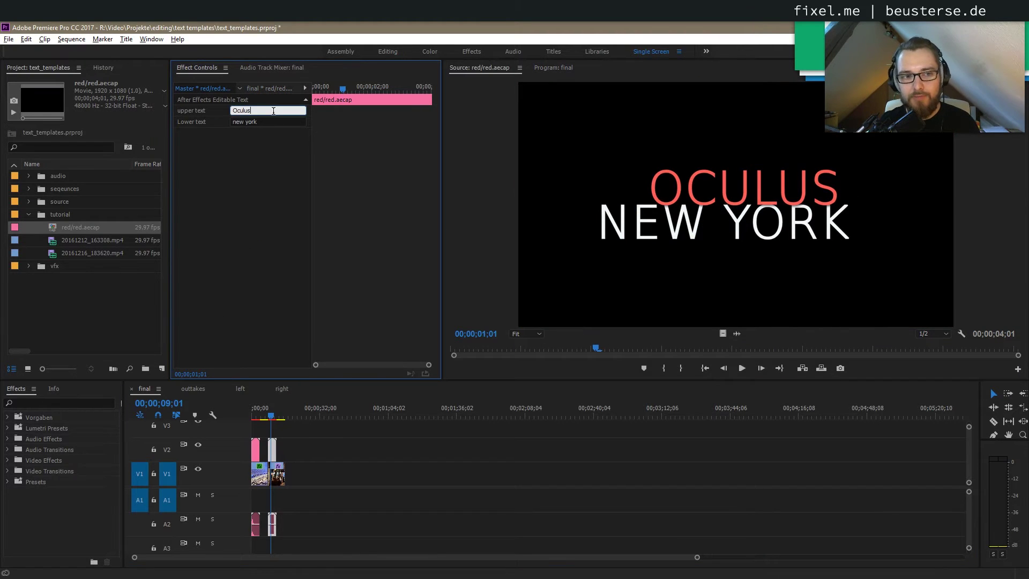
pyautogui.write(' 1')
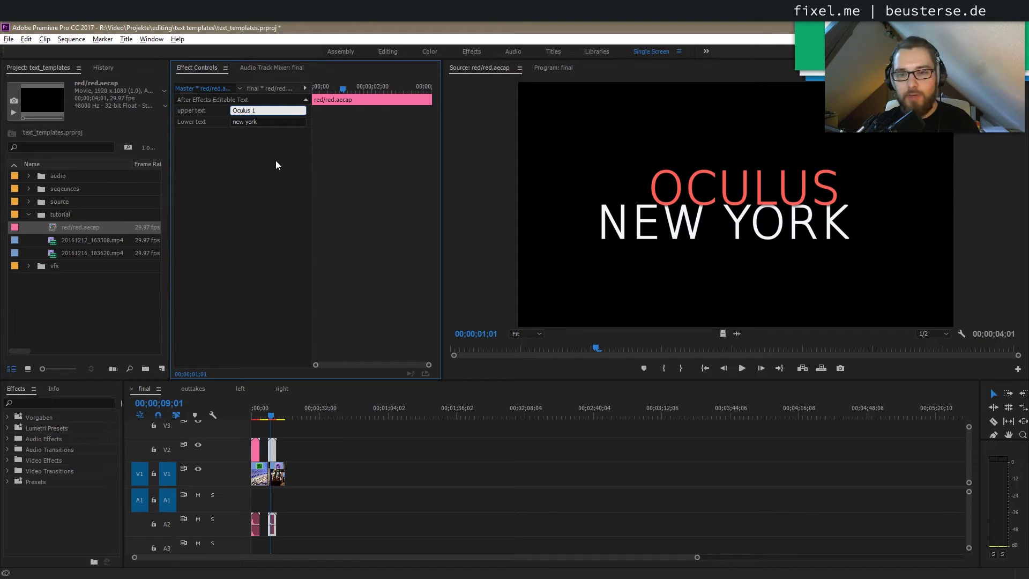
pyautogui.click(273, 175)
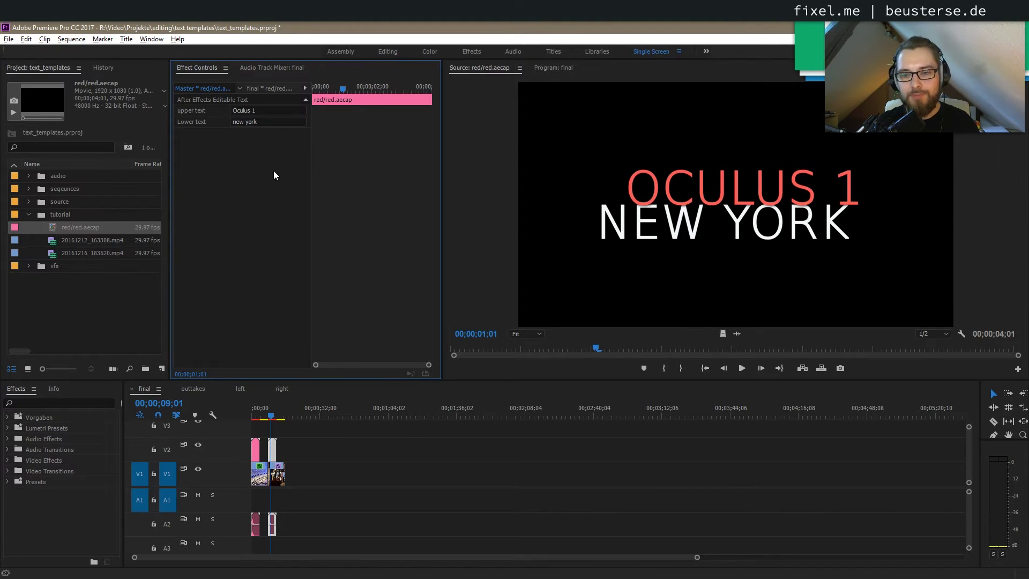
# - Return to the sequence start and delete the grey template clip with its audio
pyautogui.click(552, 68)
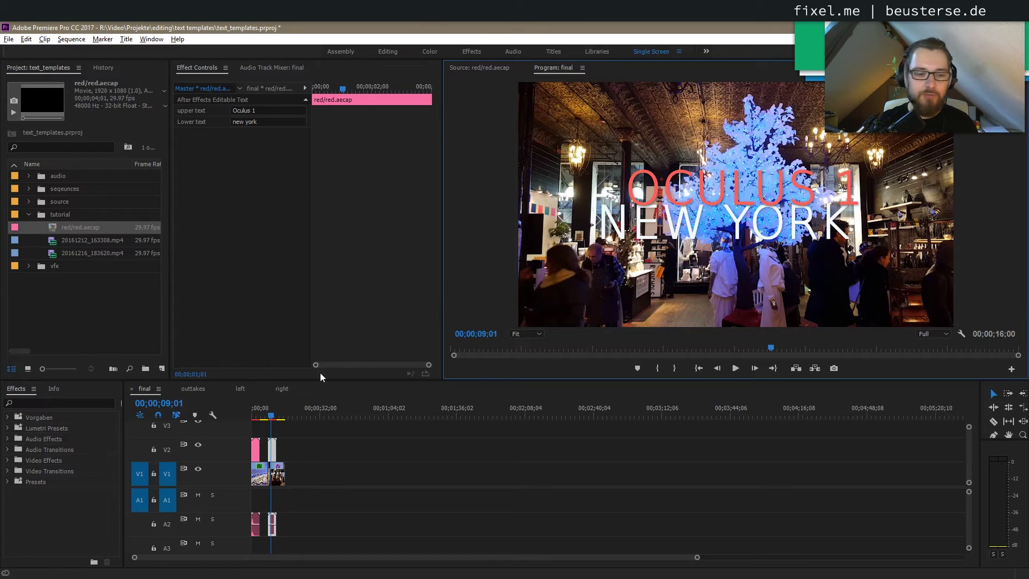
pyautogui.click(254, 417)
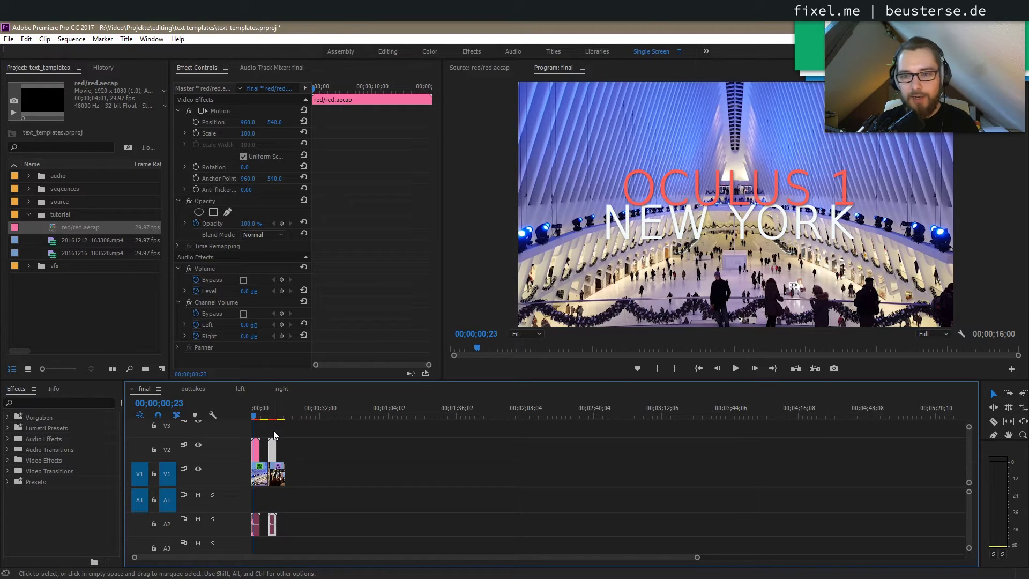
pyautogui.press('Delete')
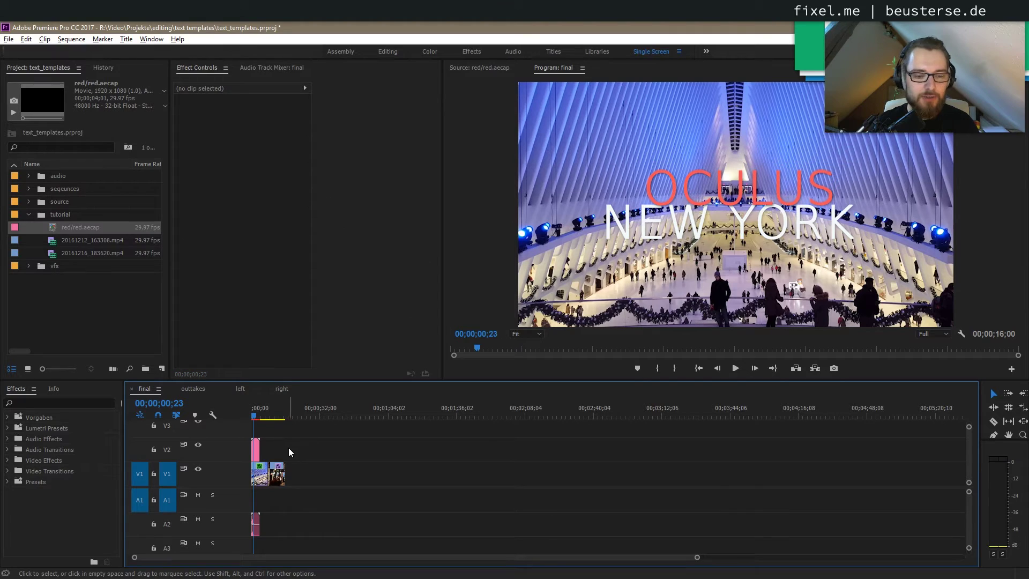
# - Paste a copy of red/red.aecap, rename it 'red/red.aecap 2', and move it into the tutorial folder
pyautogui.click(56, 230)
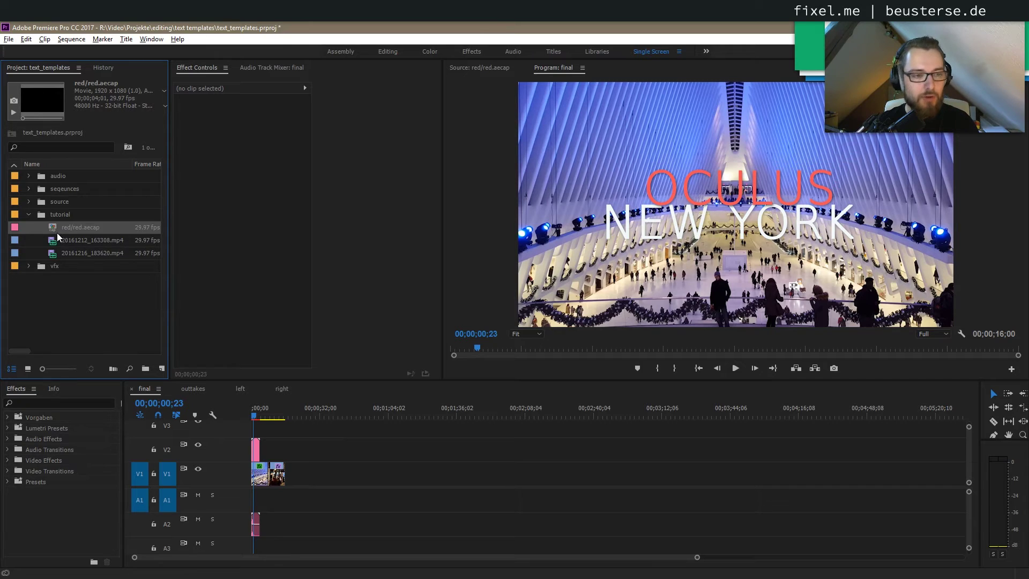
pyautogui.hotkey('ctrl', 'v')
pyautogui.rightClick(86, 278)
pyautogui.click(102, 140)
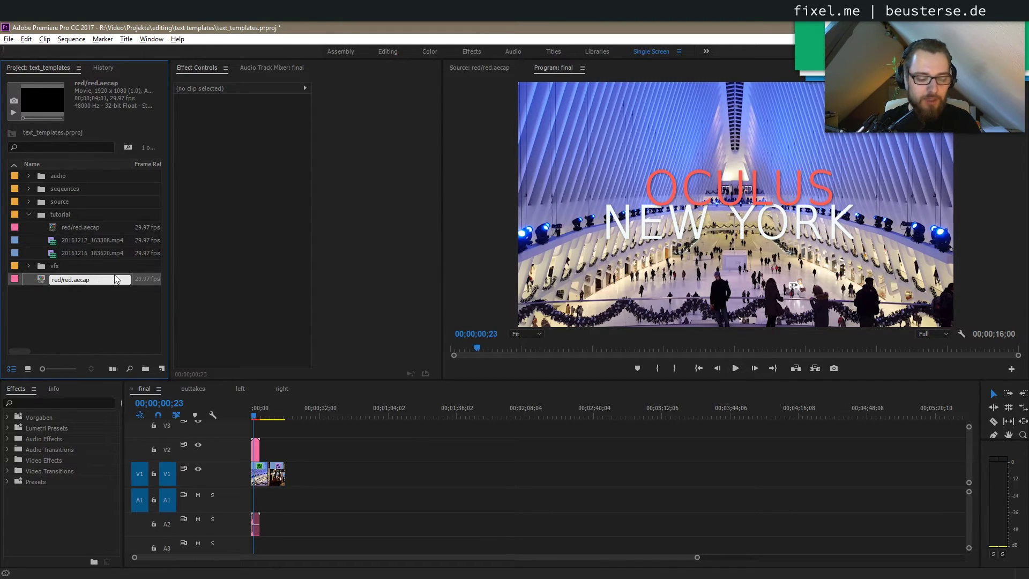
pyautogui.write('1')
pyautogui.write('2')
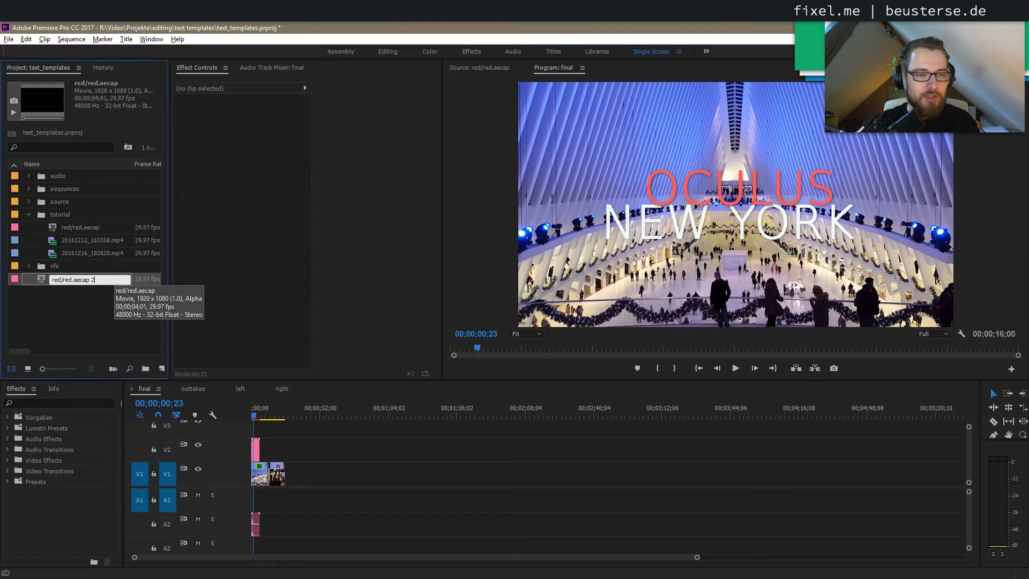
pyautogui.press('Return')
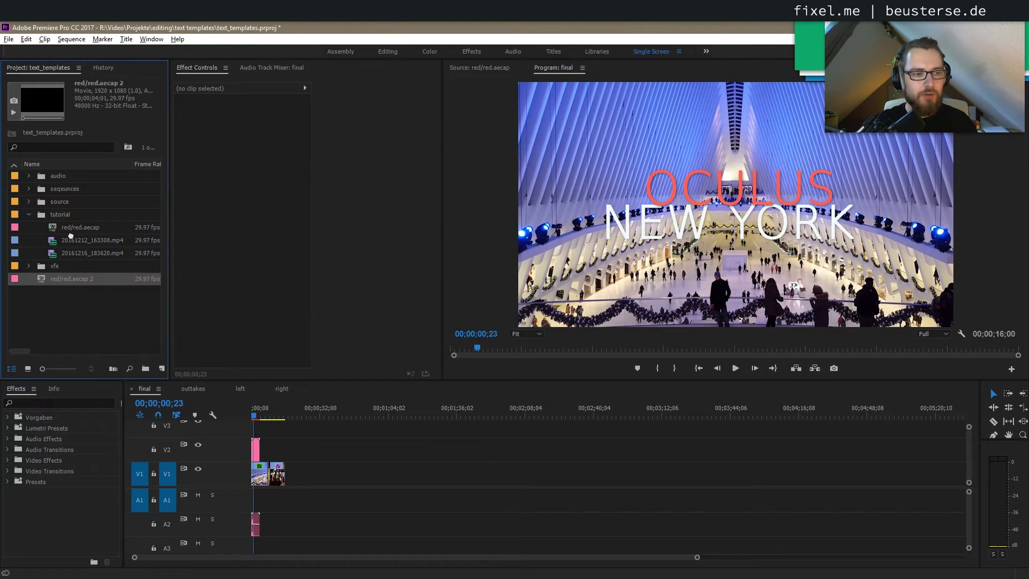
pyautogui.moveTo(52, 217); pyautogui.dragTo(277, 454)
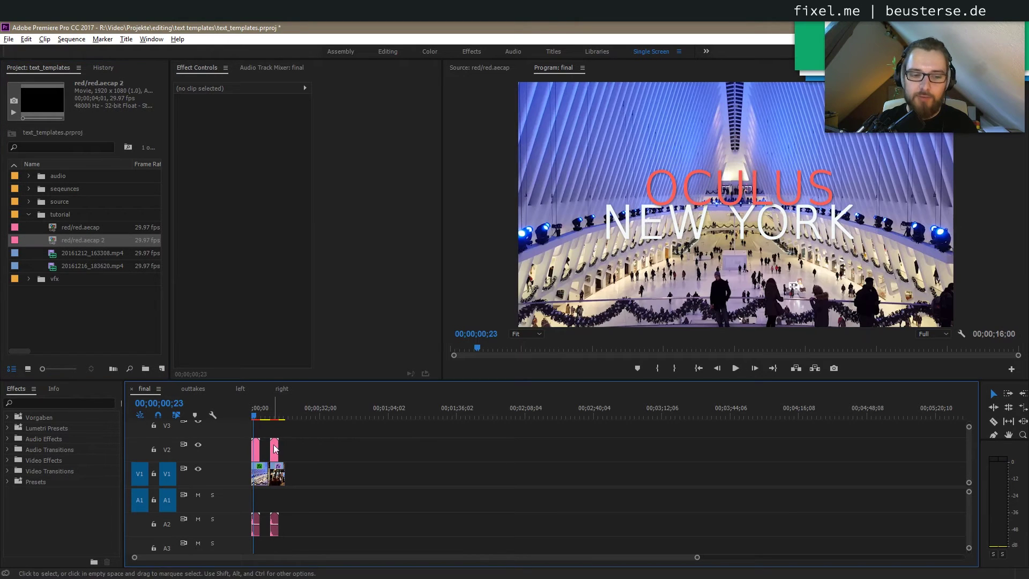
pyautogui.click(278, 413)
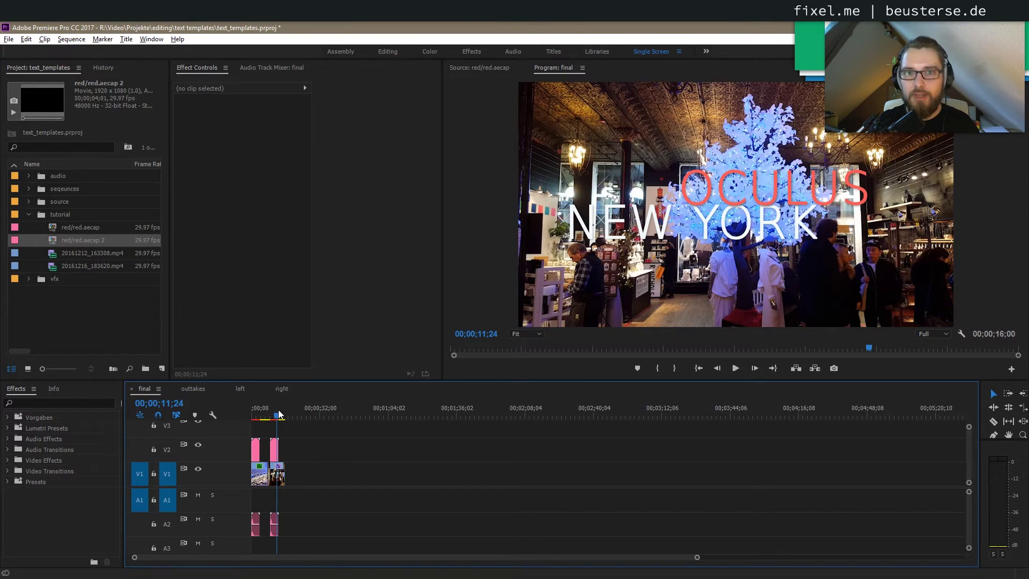
# - Change red/red.aecap 2's text to 'Tree' over 'with leds' and view it in the Program monitor
pyautogui.click(277, 457)
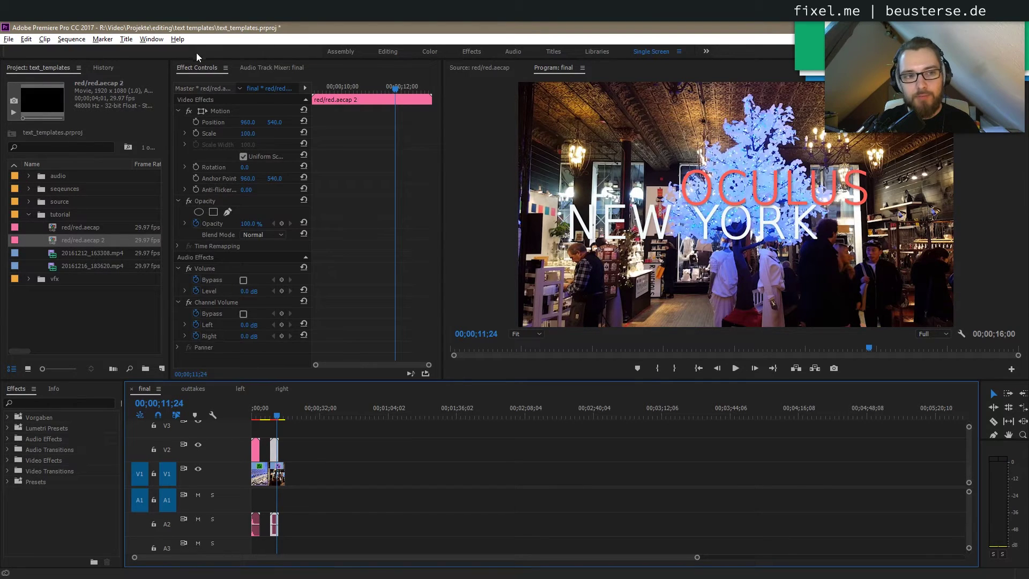
pyautogui.click(196, 87)
pyautogui.click(256, 109)
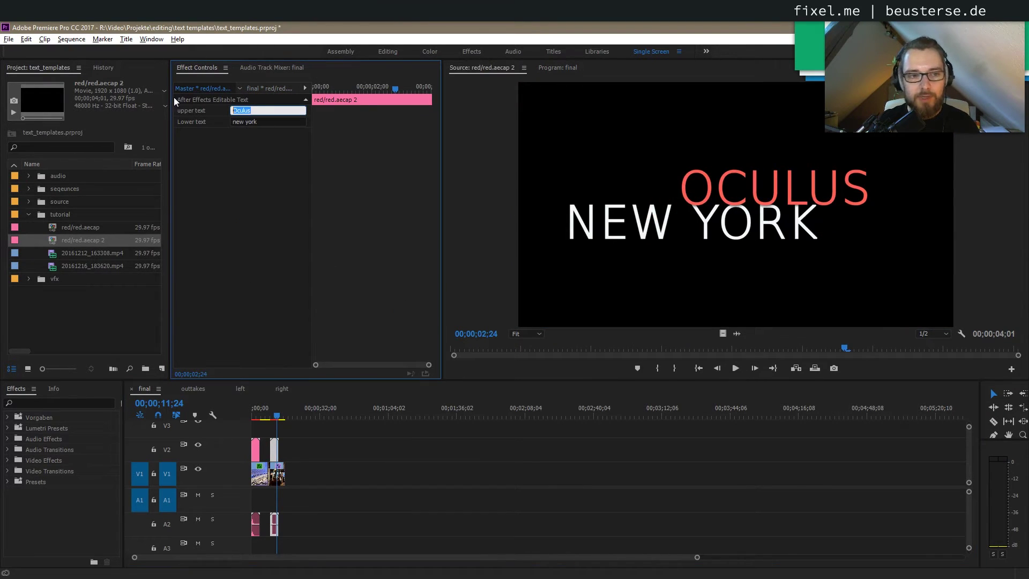
pyautogui.write('Tree')
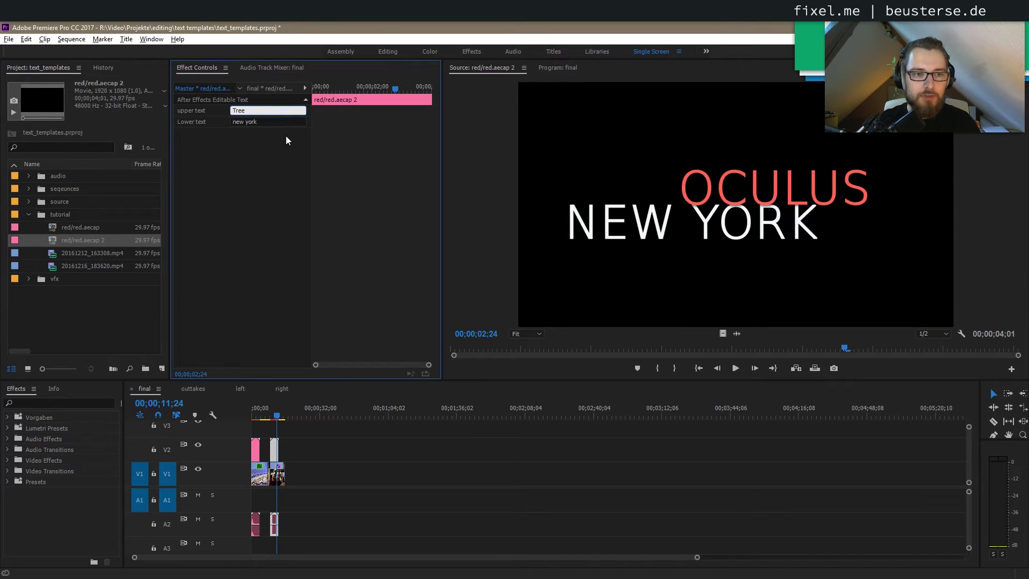
pyautogui.press('Tab')
pyautogui.write('with ')
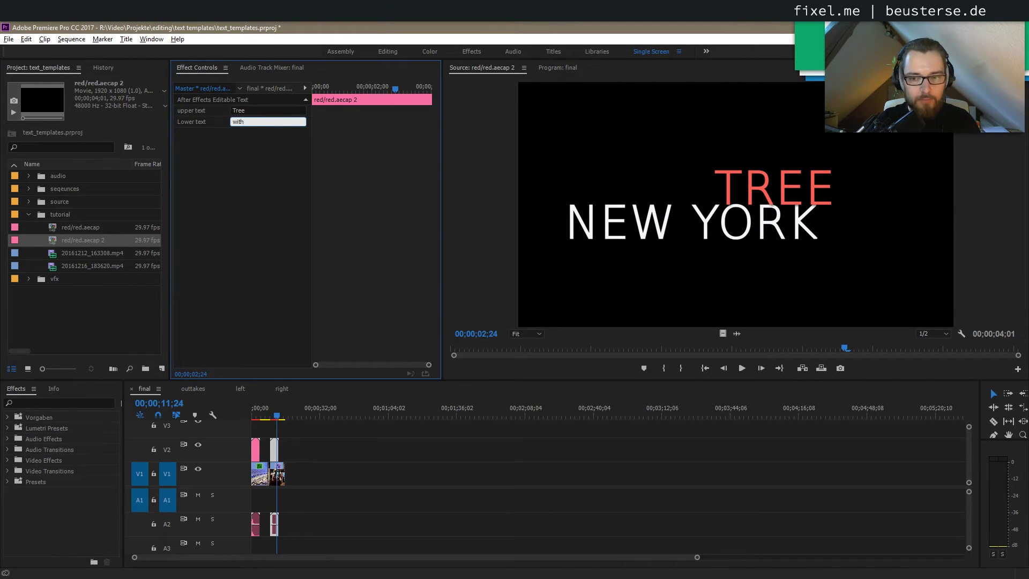
pyautogui.write('leds')
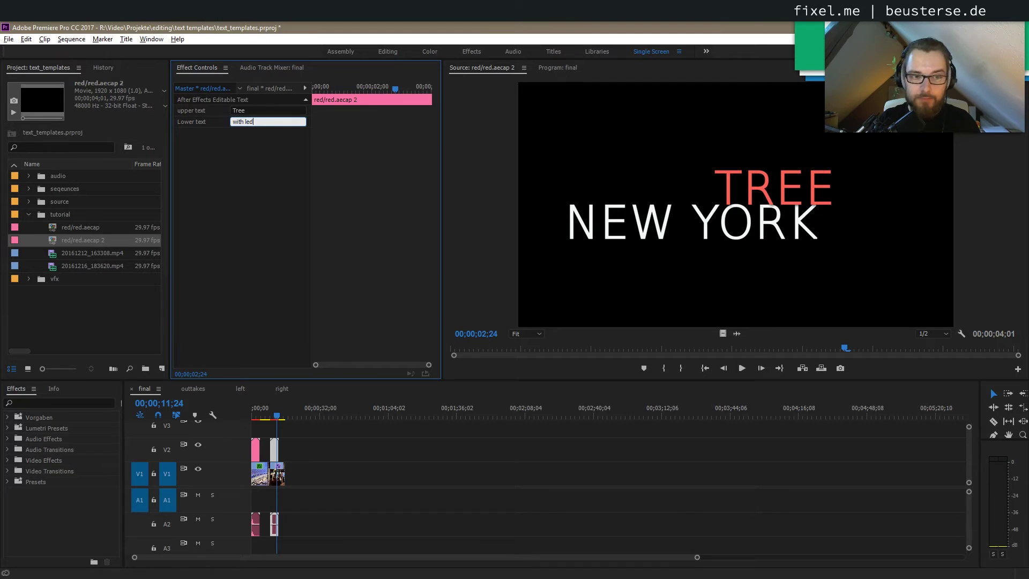
pyautogui.press('Return')
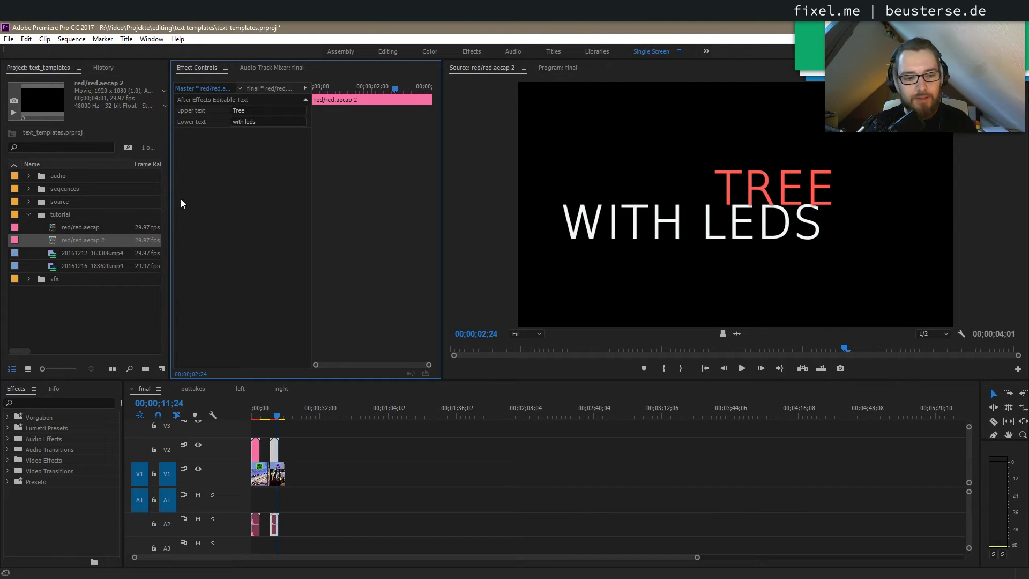
pyautogui.click(560, 67)
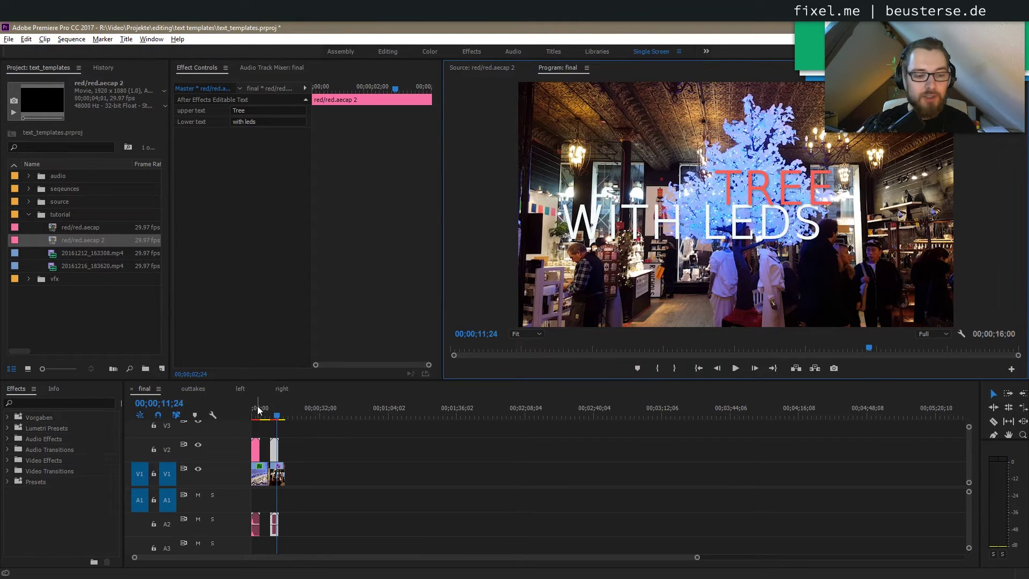
# - Move the playhead back over the first OCULUS / NEW YORK title, then return to After Effects
pyautogui.moveTo(254, 416); pyautogui.dragTo(256, 417)
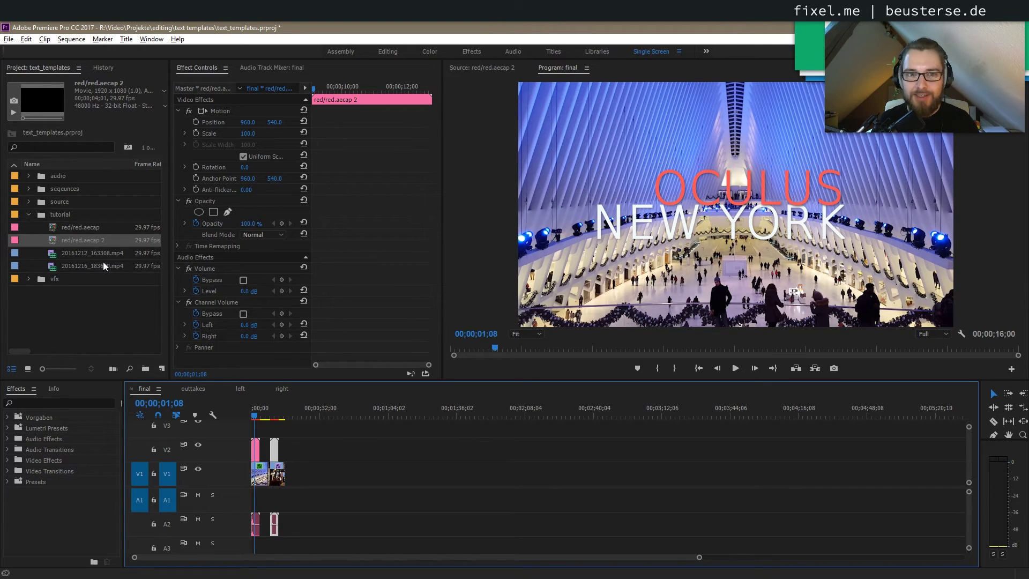
pyautogui.click(300, 21)
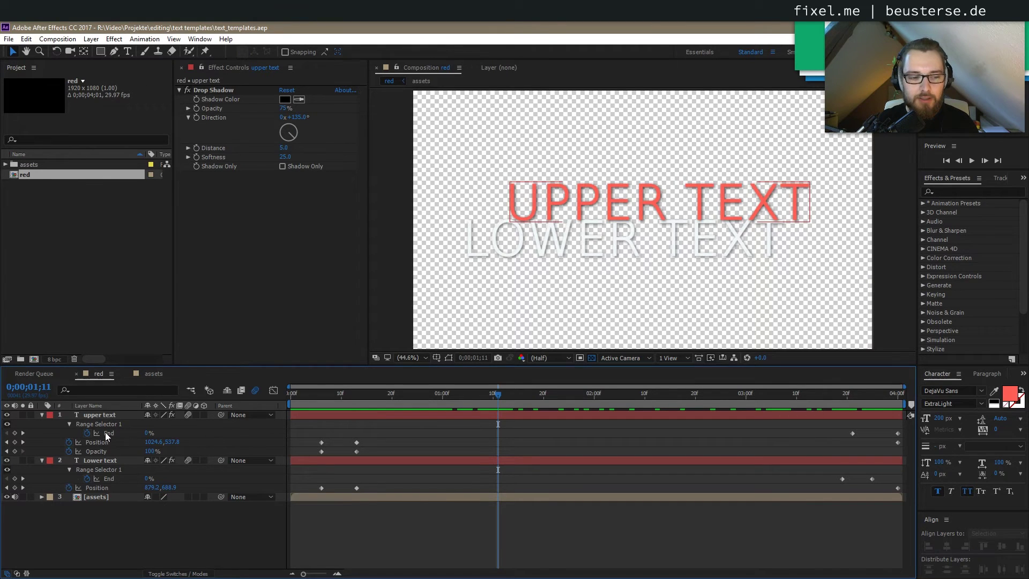
# - Make the UPPER TEXT layer's fill colour green and save the After Effects project
pyautogui.click(105, 415)
pyautogui.click(1010, 393)
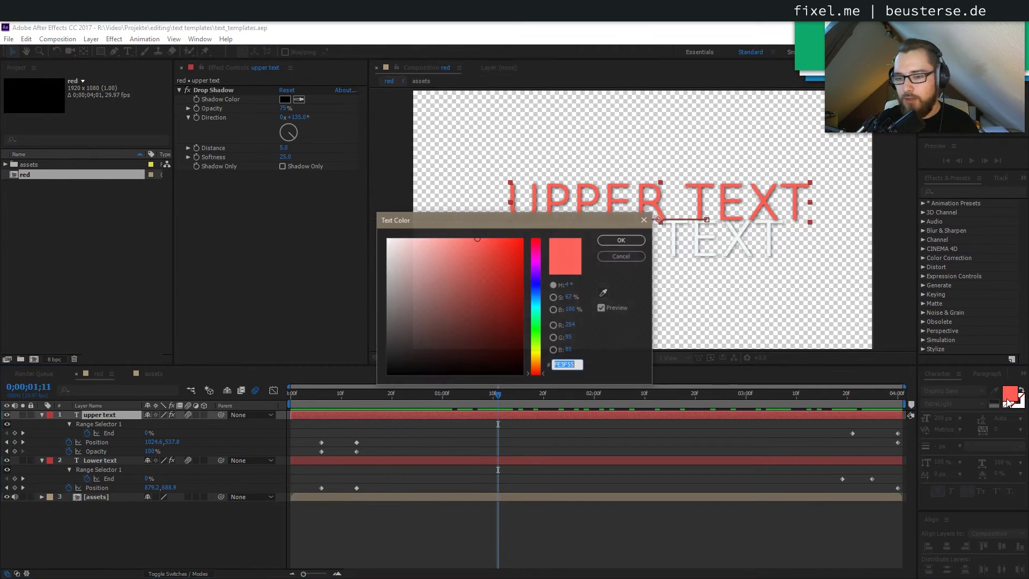
pyautogui.click(536, 327)
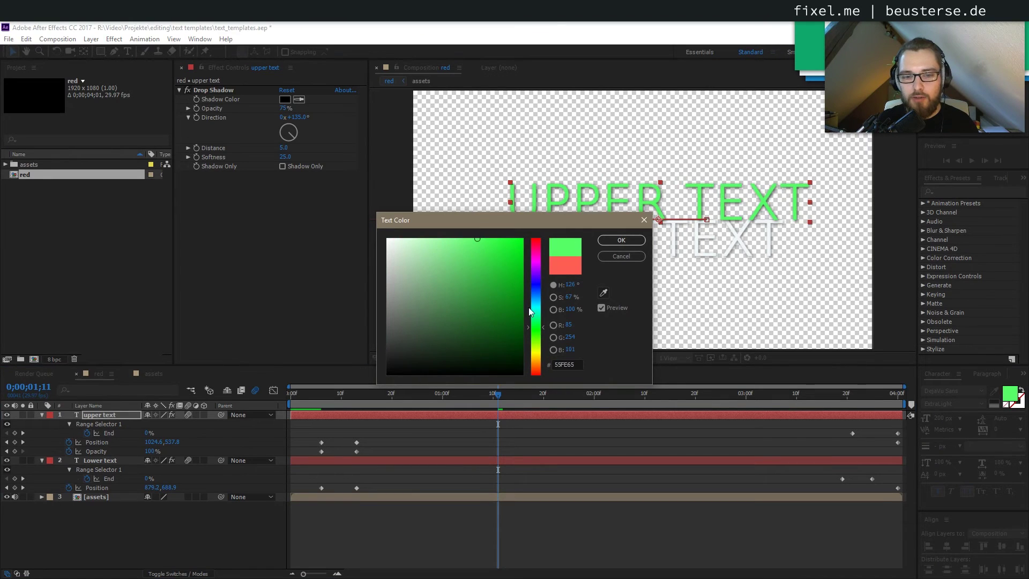
pyautogui.click(622, 241)
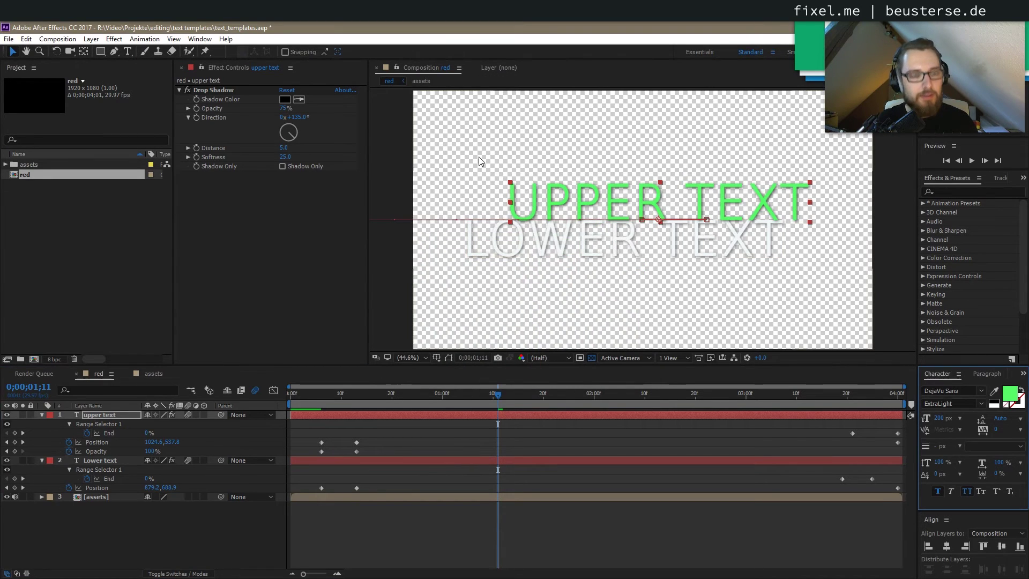
pyautogui.hotkey('ctrl', 's')
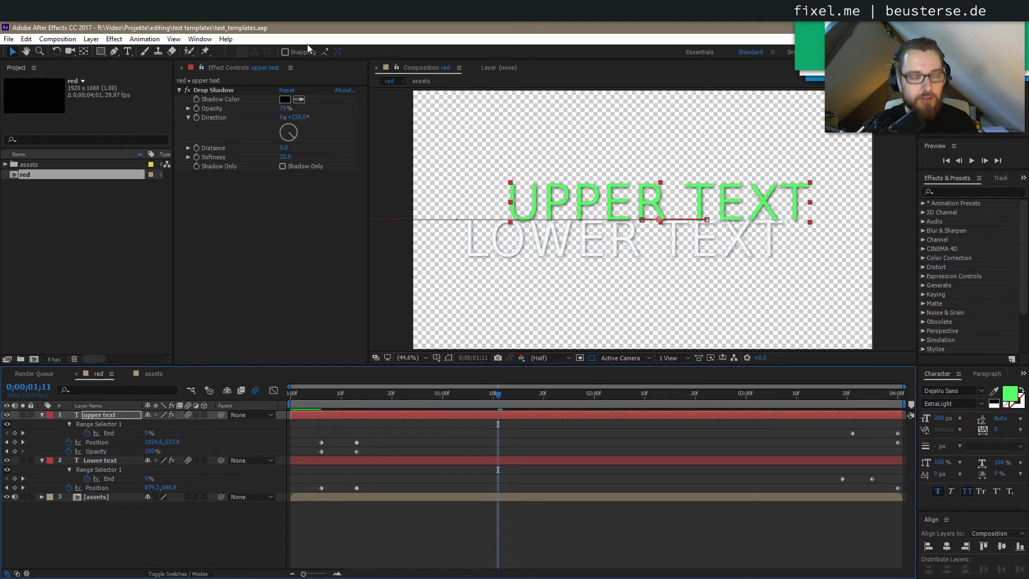
# - Re-export the composition as a text template, overwriting the existing red.aecap
pyautogui.click(47, 41)
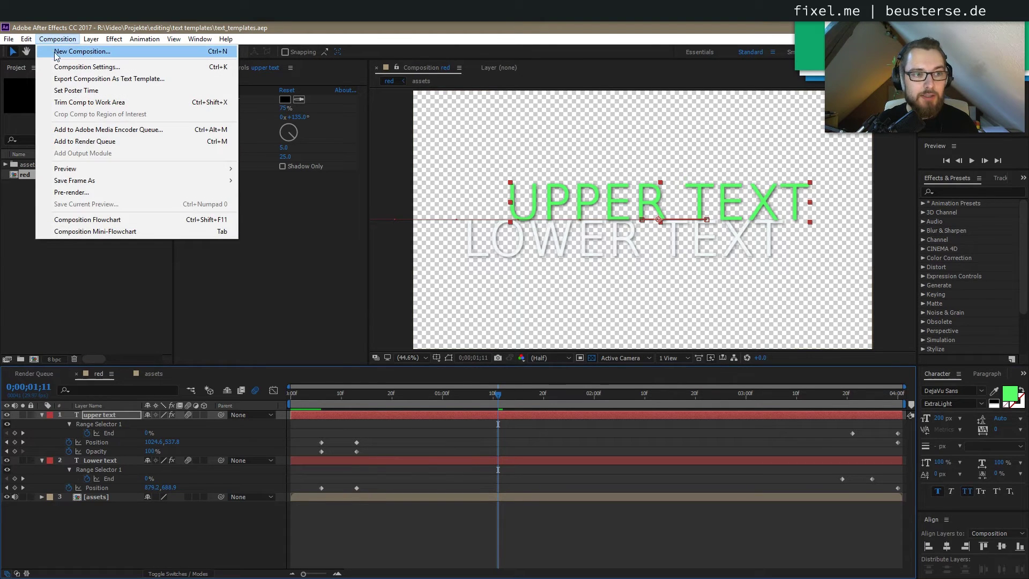
pyautogui.click(75, 79)
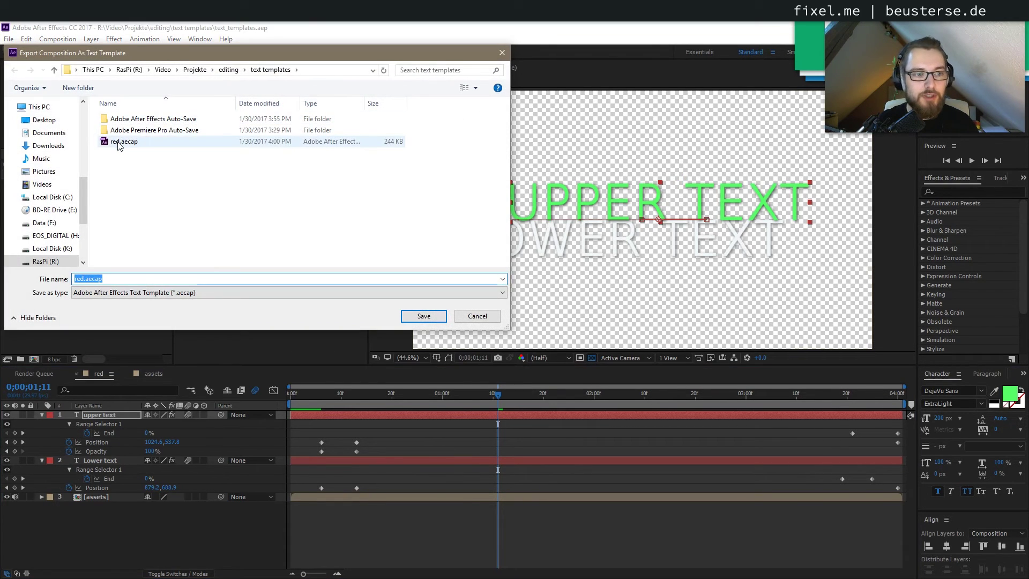
pyautogui.click(119, 141)
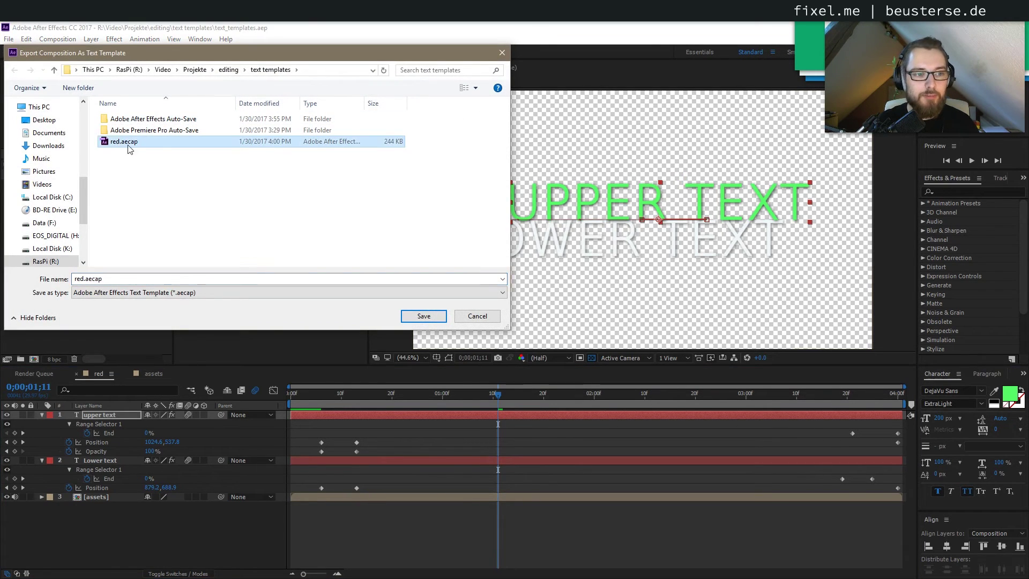
pyautogui.click(422, 315)
pyautogui.click(533, 308)
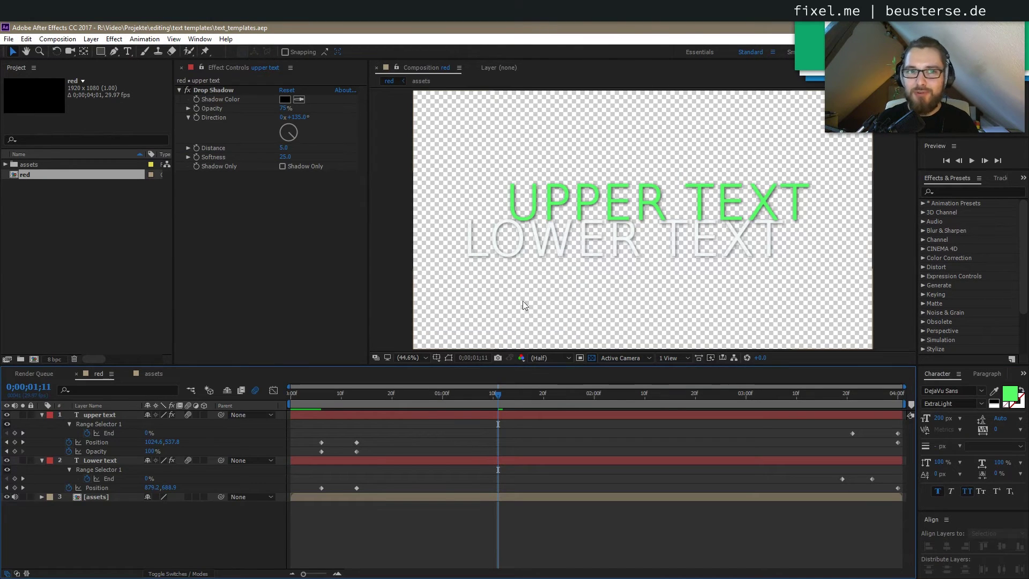
# - In Premiere Pro, move the playhead to the start of the sequence where the title shows
pyautogui.click(285, 23)
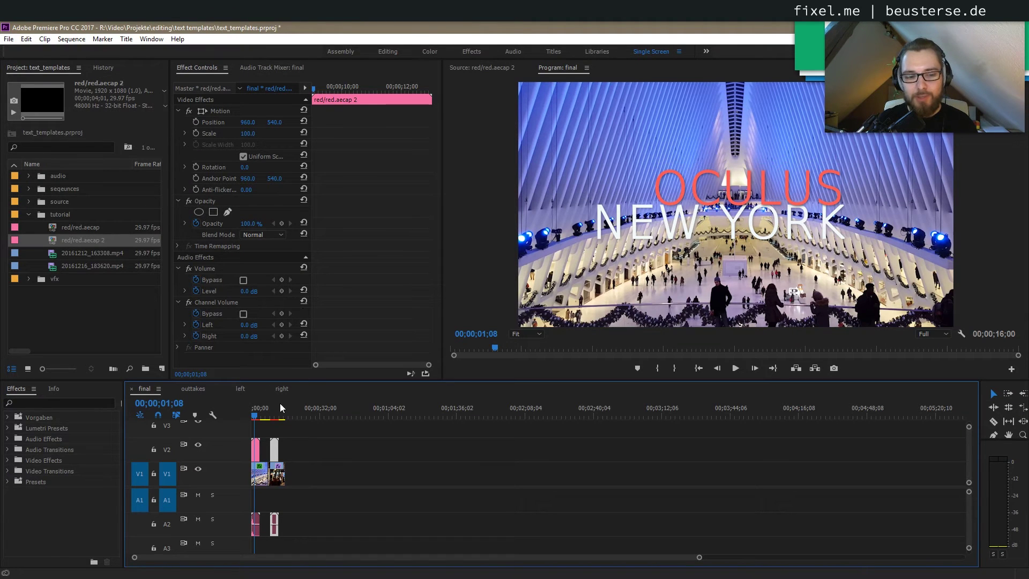
pyautogui.press('Home')
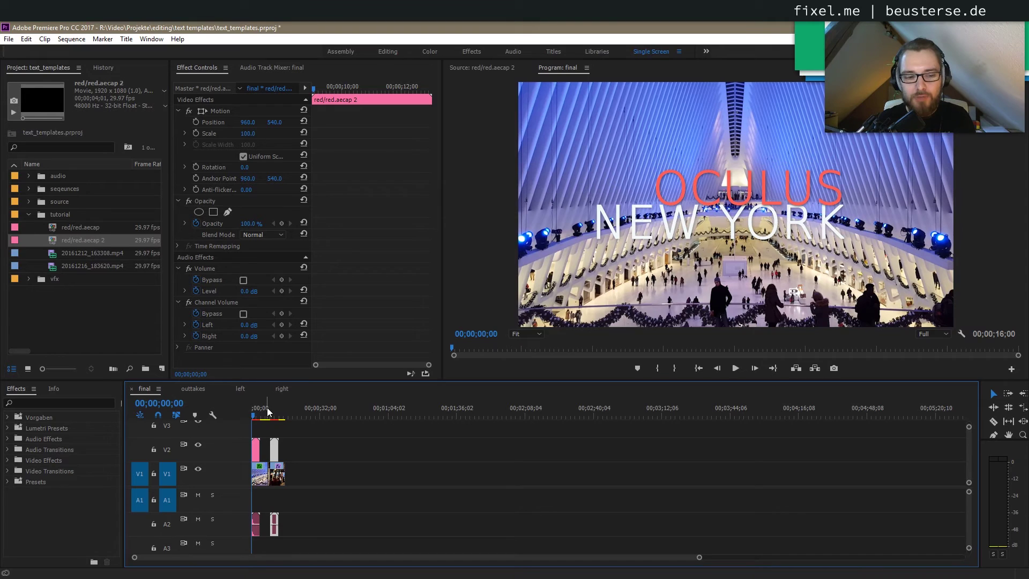
pyautogui.click(258, 414)
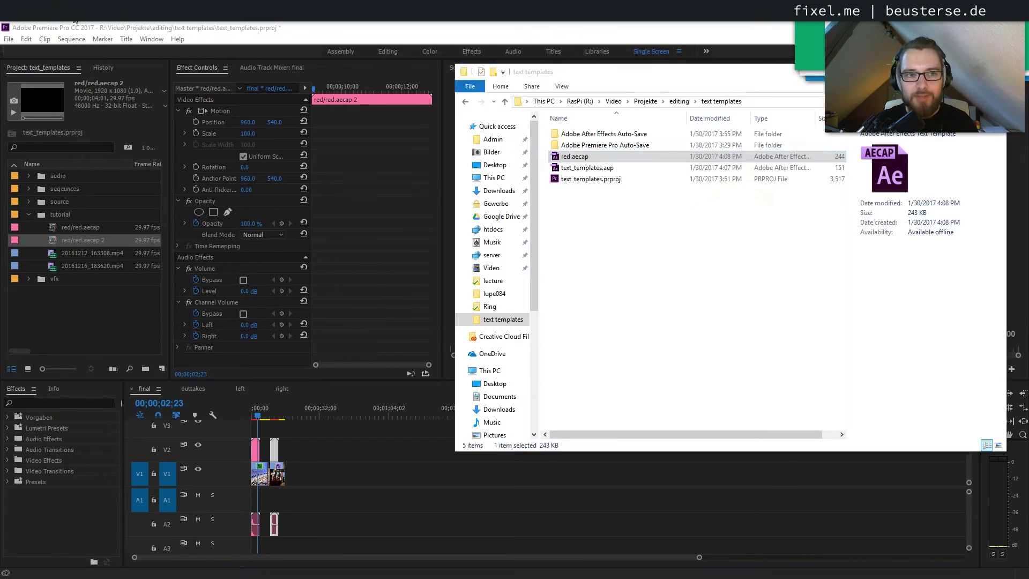
# - Import the updated red.aecap from File Explorer and rename it 'red/red.aecap green'
pyautogui.hotkey('alt', 'Tab')
pyautogui.moveTo(572, 157); pyautogui.dragTo(112, 339)
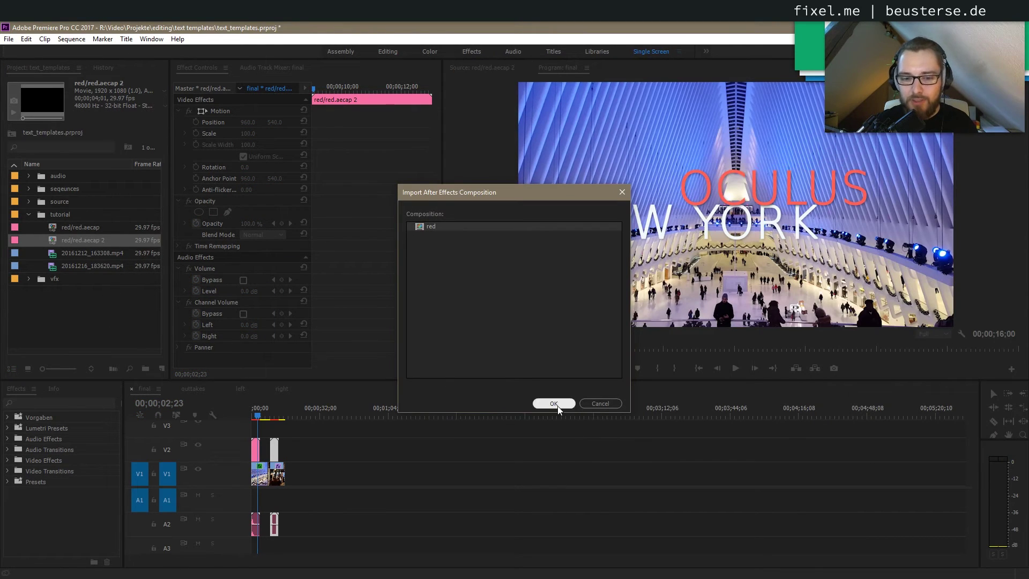
pyautogui.click(557, 406)
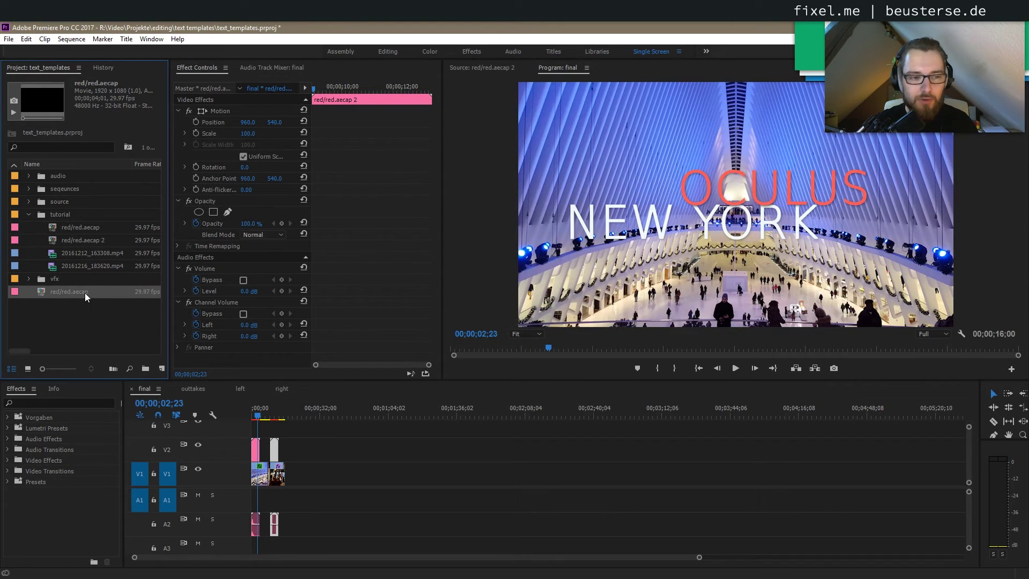
pyautogui.click(85, 292)
pyautogui.press('End')
pyautogui.write('green')
pyautogui.click(159, 314)
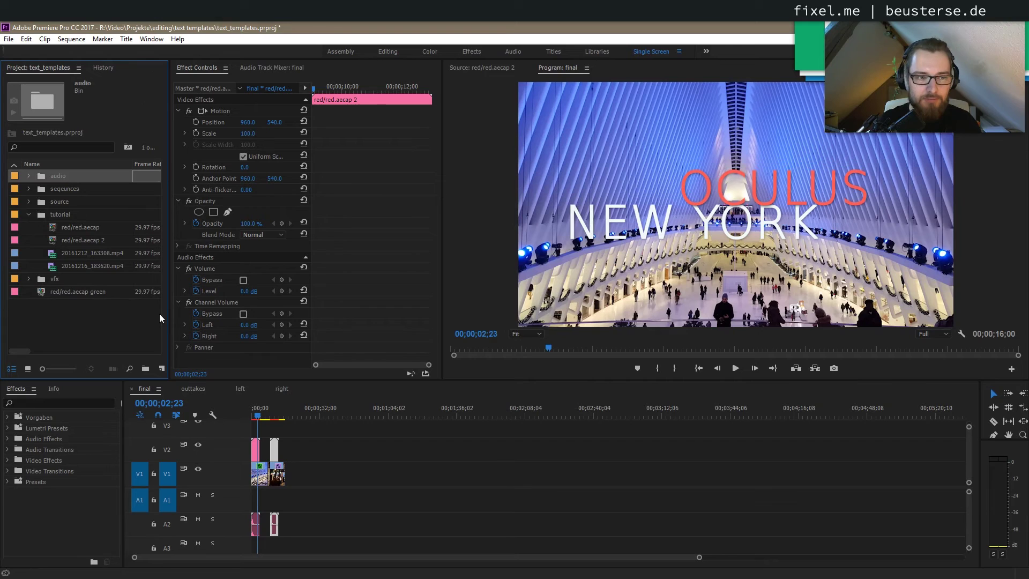
# - Place red/red.aecap green on V2 after the titles, preview it, then undo the placement and import
pyautogui.moveTo(78, 289); pyautogui.dragTo(287, 449)
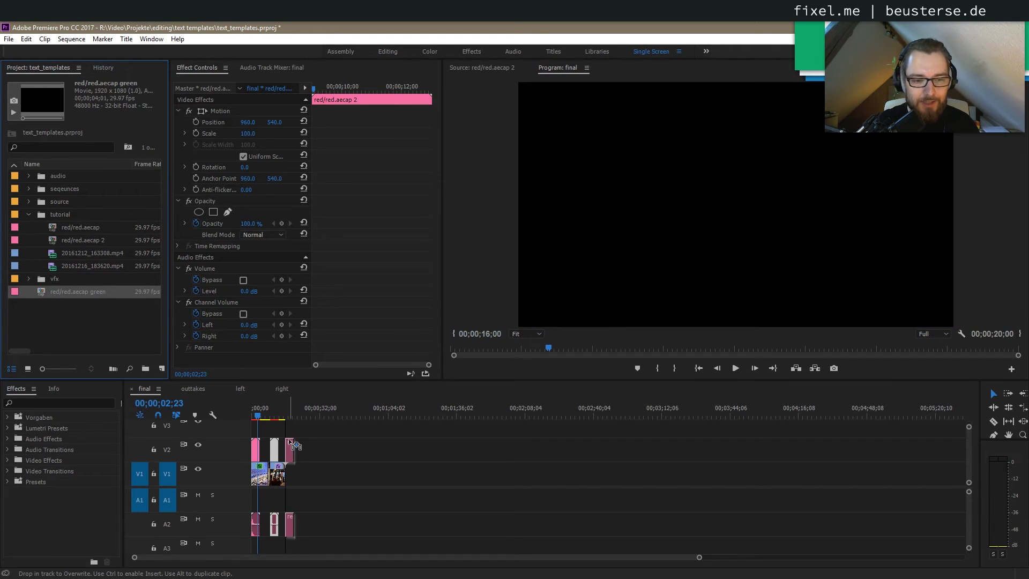
pyautogui.click(291, 408)
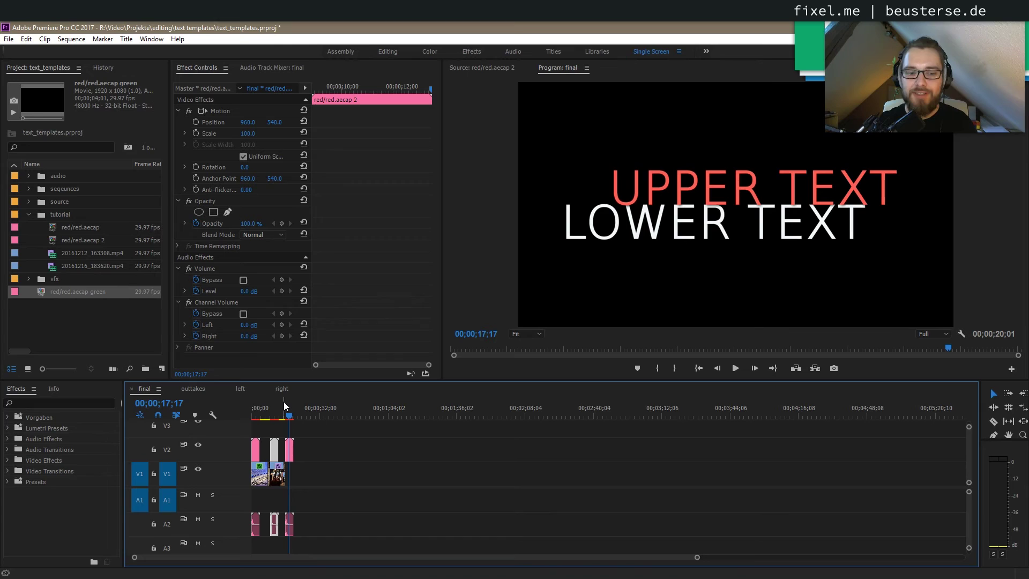
pyautogui.hotkey('ctrl', 'z')
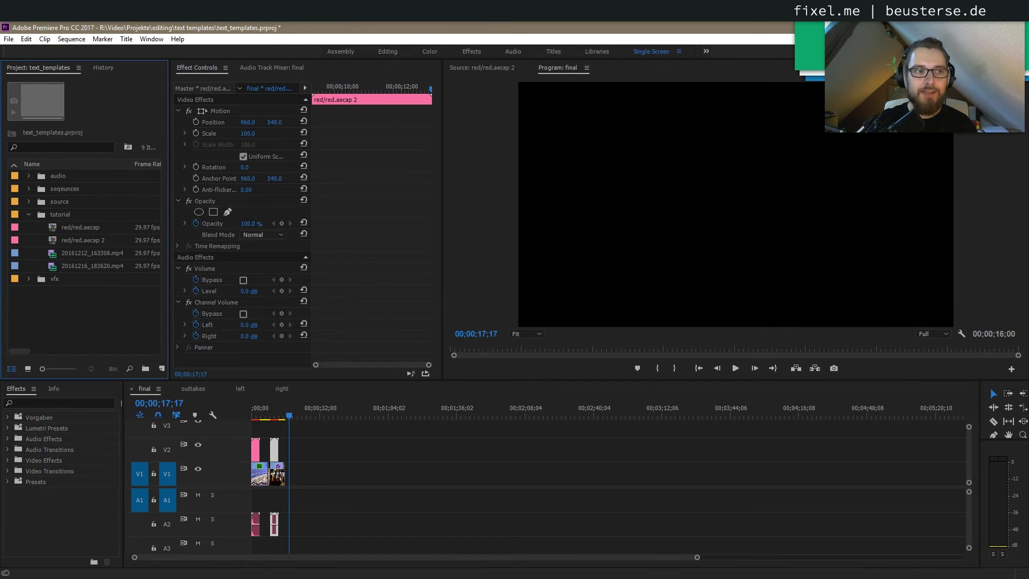
# - Drag text_templates.aep into the project, import its 'red' comp, and add it to the end of V2
pyautogui.hotkey('alt', 'Tab')
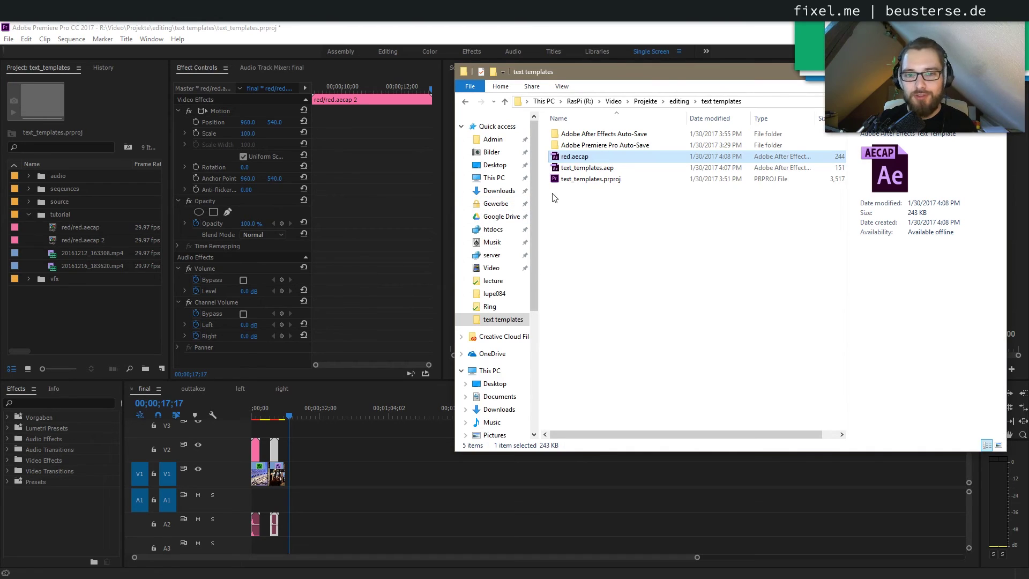
pyautogui.moveTo(579, 168); pyautogui.dragTo(125, 323)
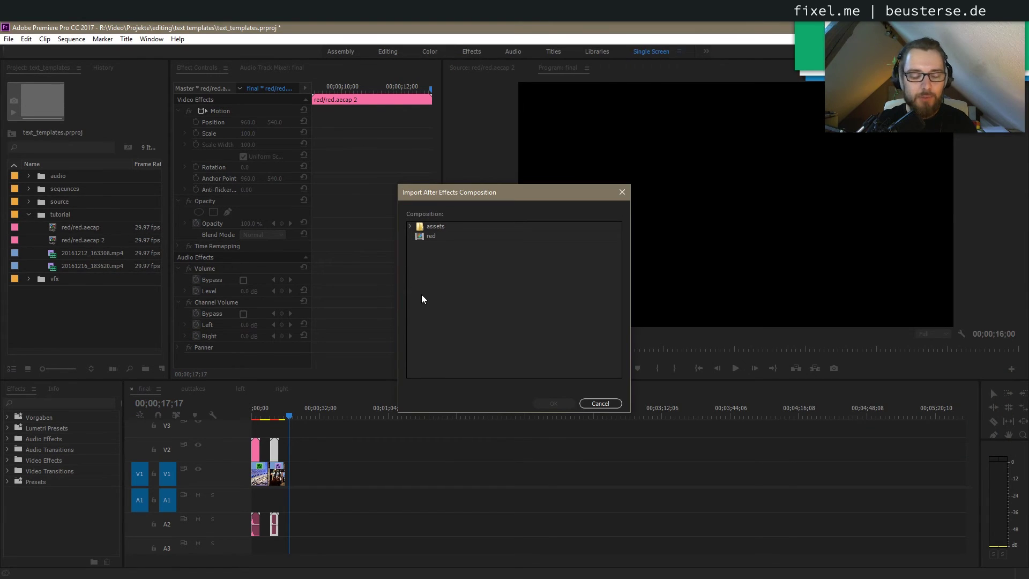
pyautogui.click(428, 239)
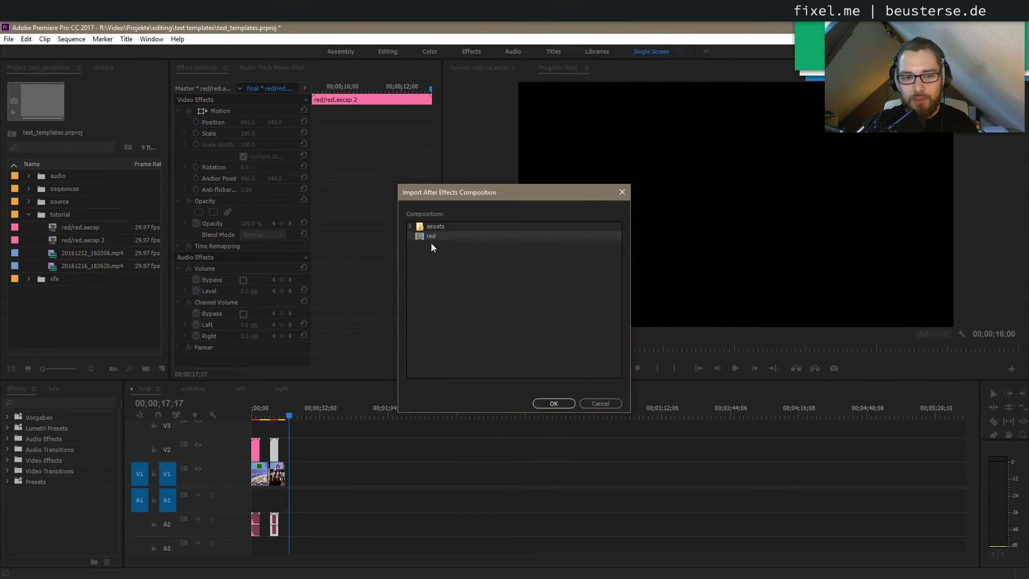
pyautogui.click(561, 403)
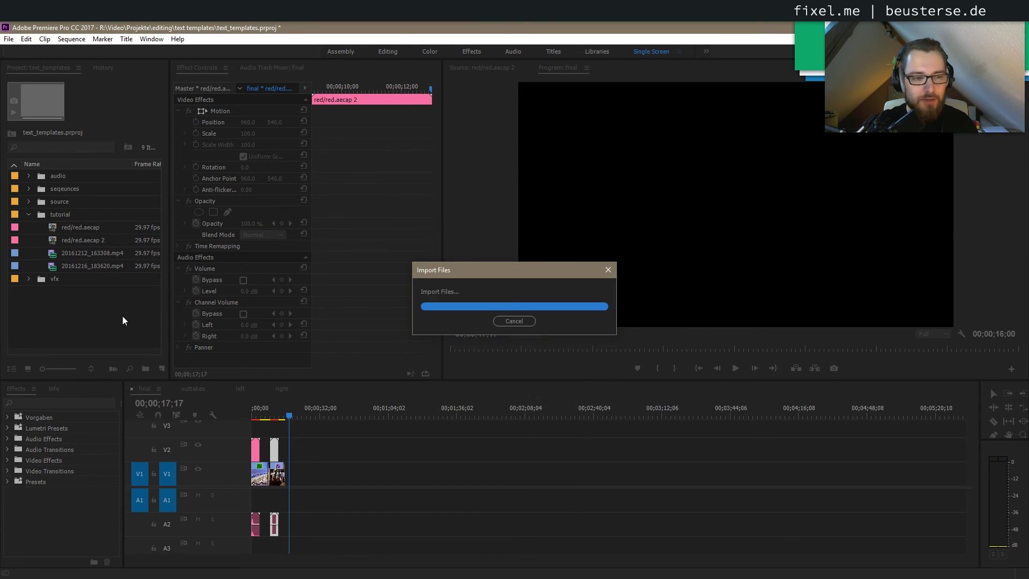
pyautogui.moveTo(66, 294); pyautogui.dragTo(285, 457)
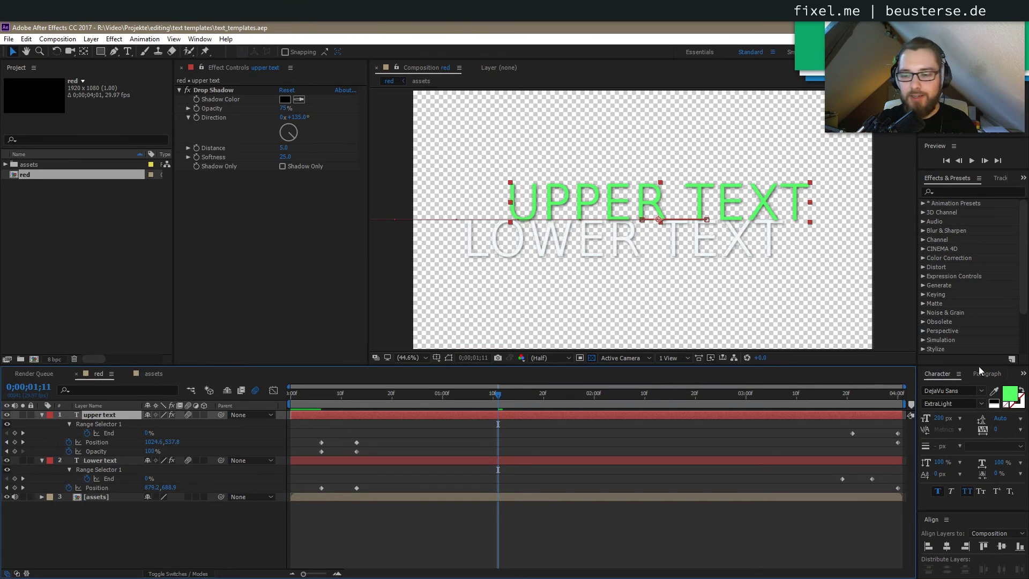
# - Set the upper text fill colour to a blue hue of about 220° in the Character panel
pyautogui.click(1010, 393)
pyautogui.click(538, 291)
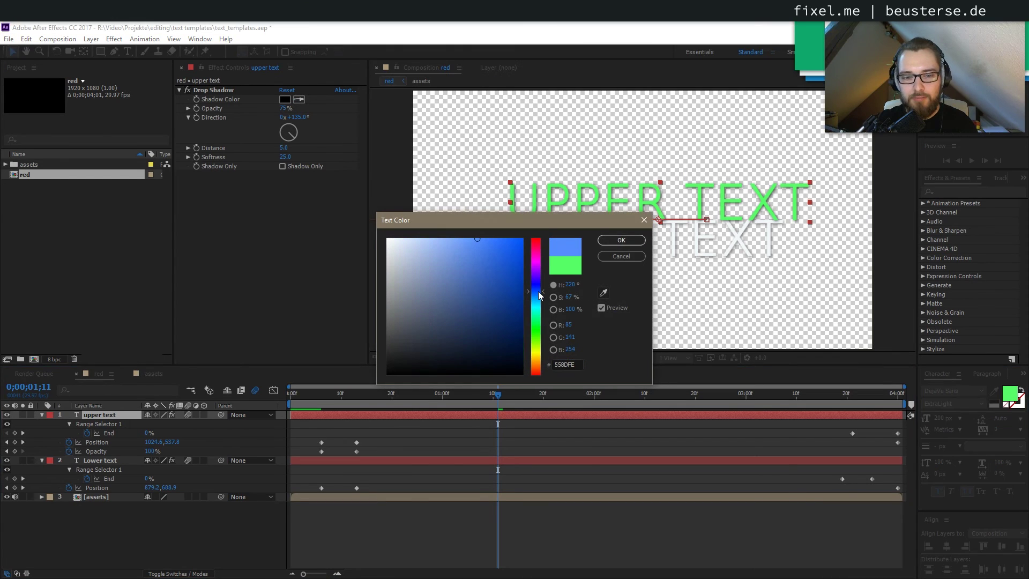
pyautogui.click(626, 239)
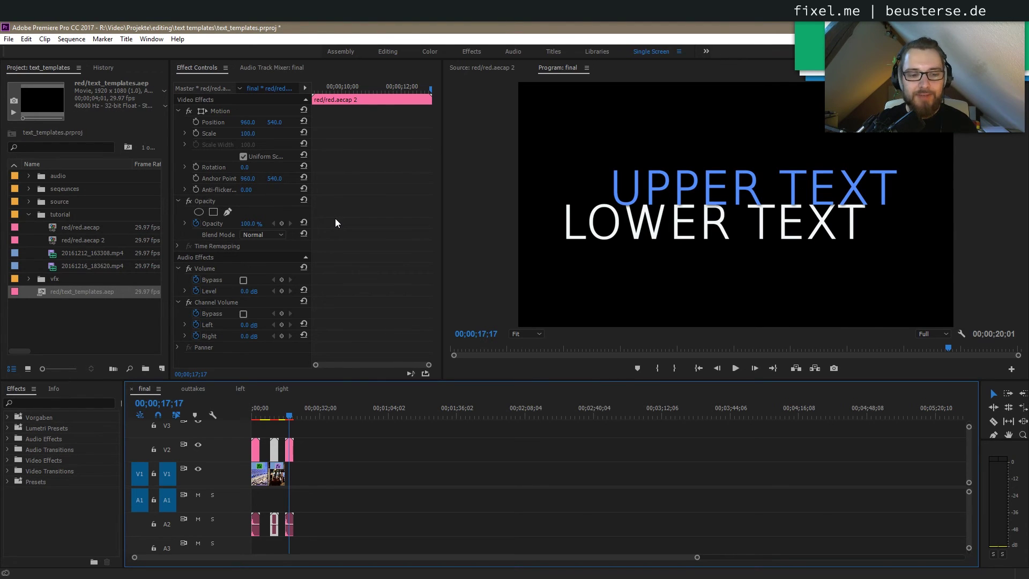
# - Change the red/text_templates.aep clip's upper text to 'blue text' in Effect Controls
pyautogui.click(291, 451)
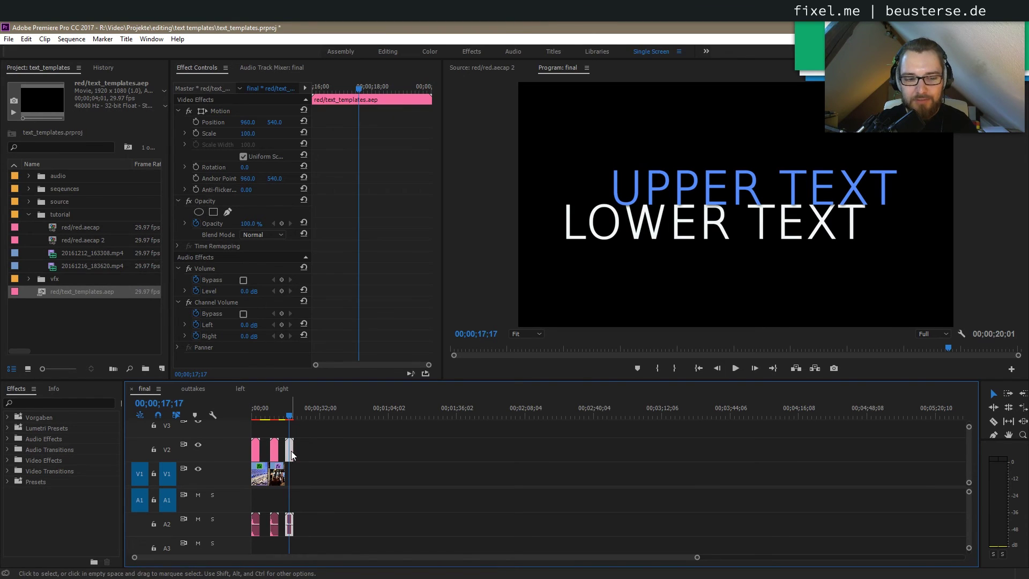
pyautogui.click(209, 92)
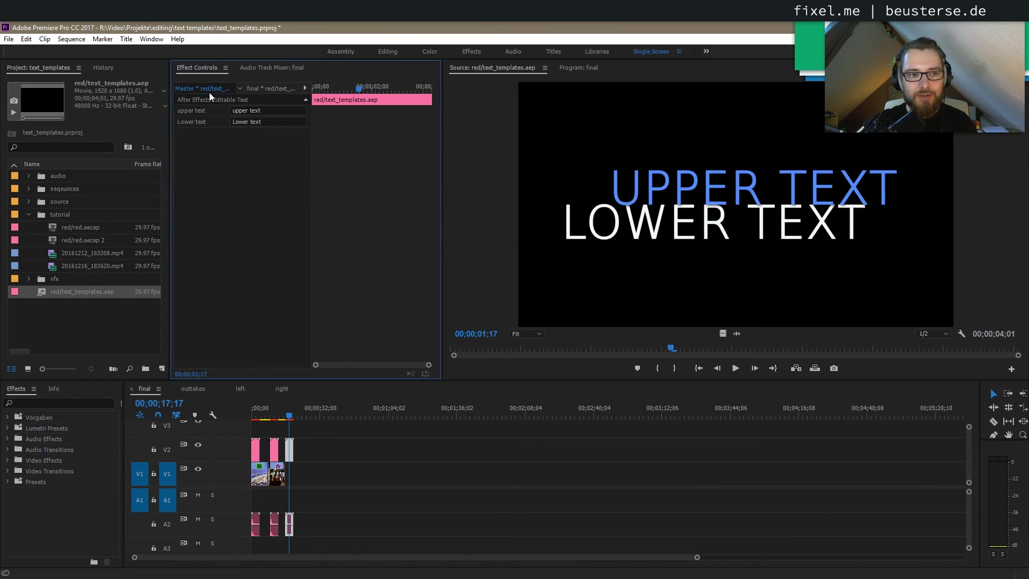
pyautogui.click(267, 111)
pyautogui.write('blue te')
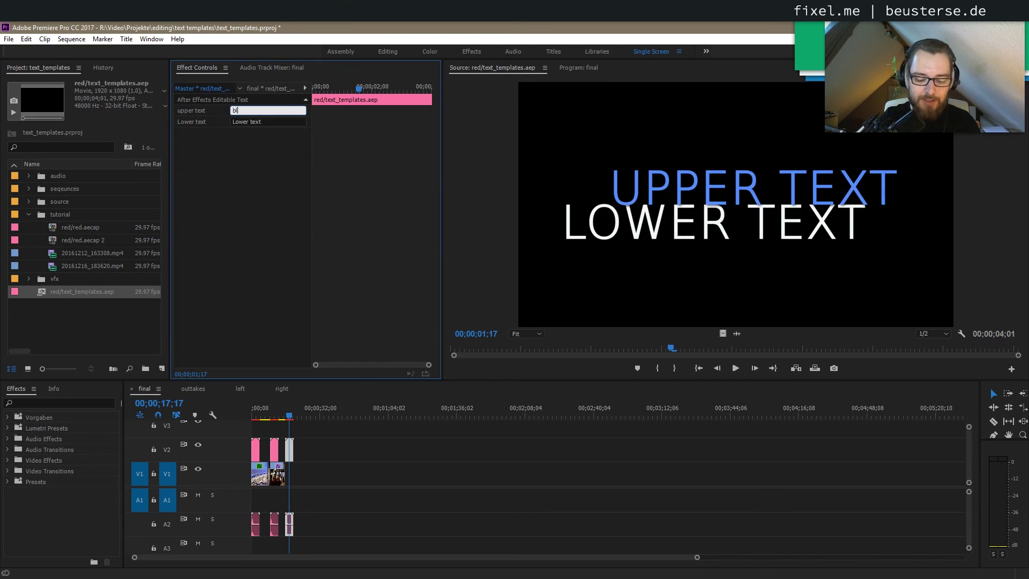
pyautogui.write('xt')
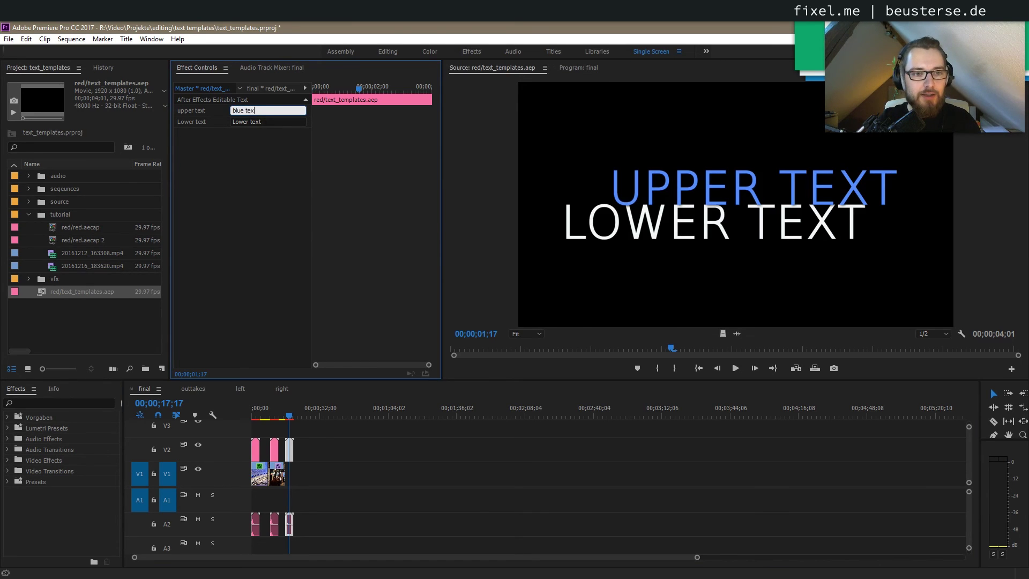
pyautogui.click(254, 183)
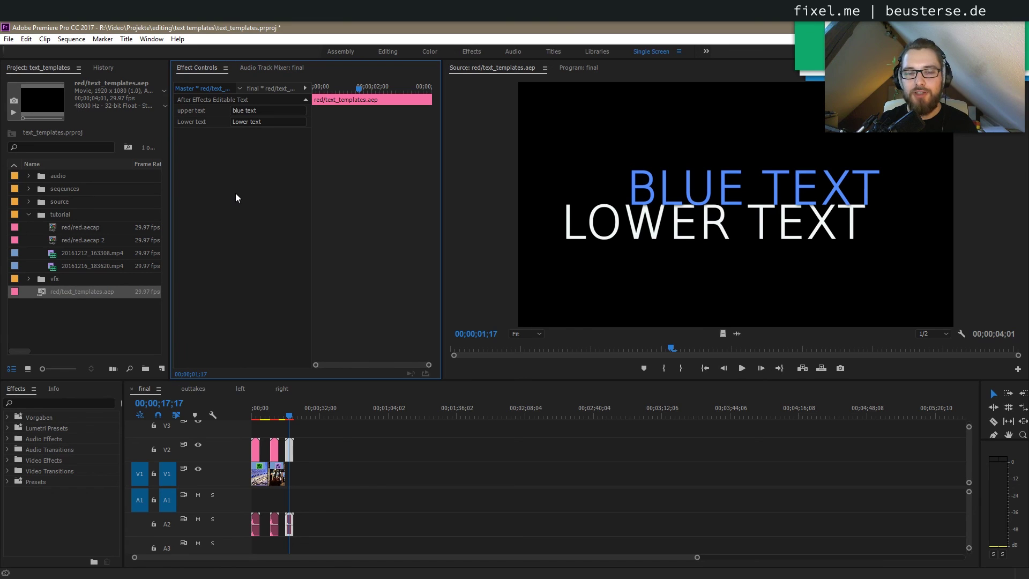
pyautogui.click(288, 449)
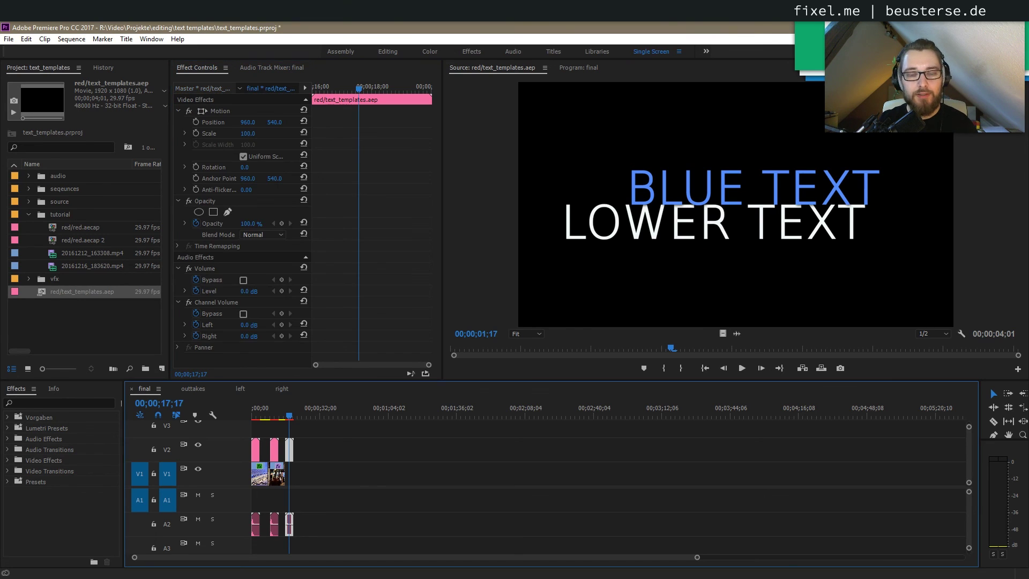